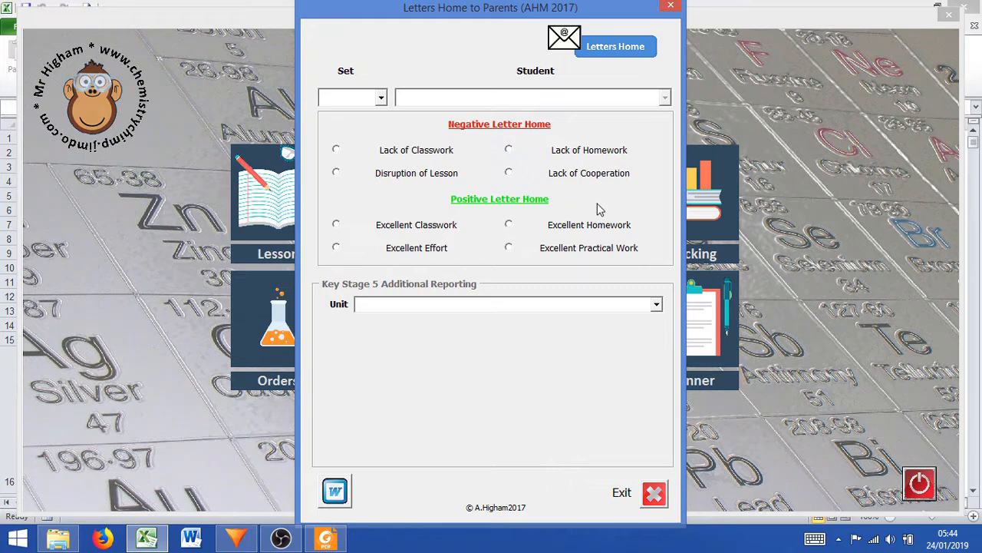
Choose set 11T and its first listed student as the recipient of a letter home
left_click(381, 99)
left_click_drag(383, 128, 389, 180)
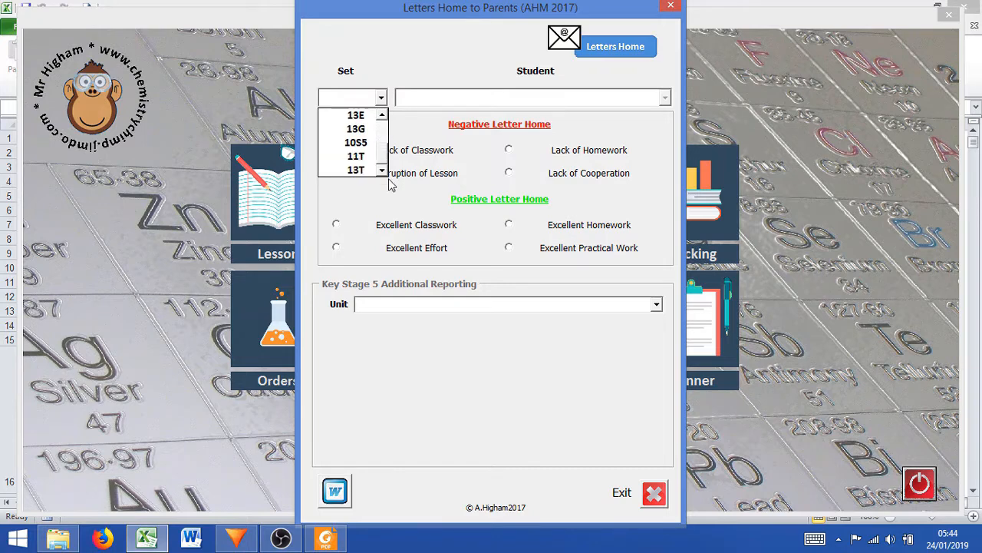
left_click(366, 157)
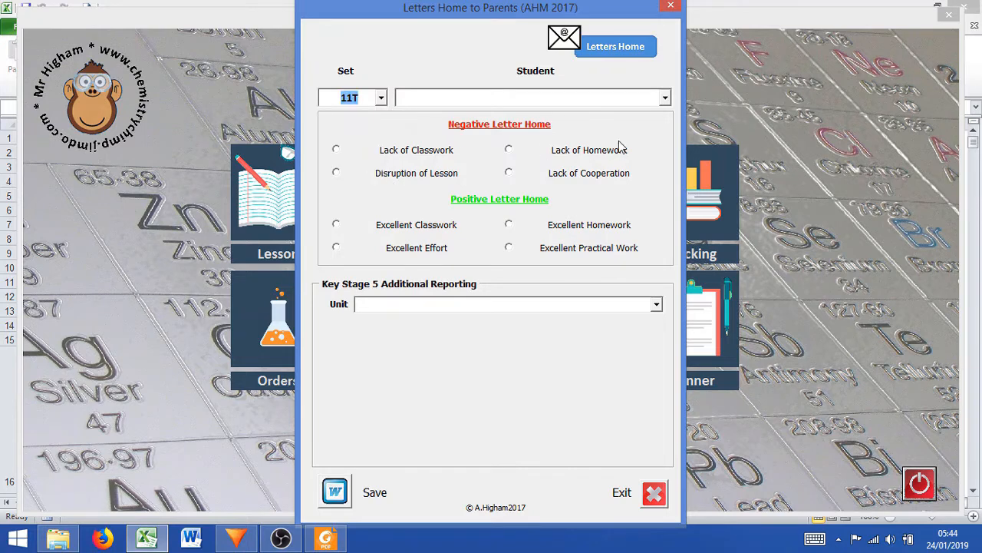
left_click(664, 99)
left_click(568, 113)
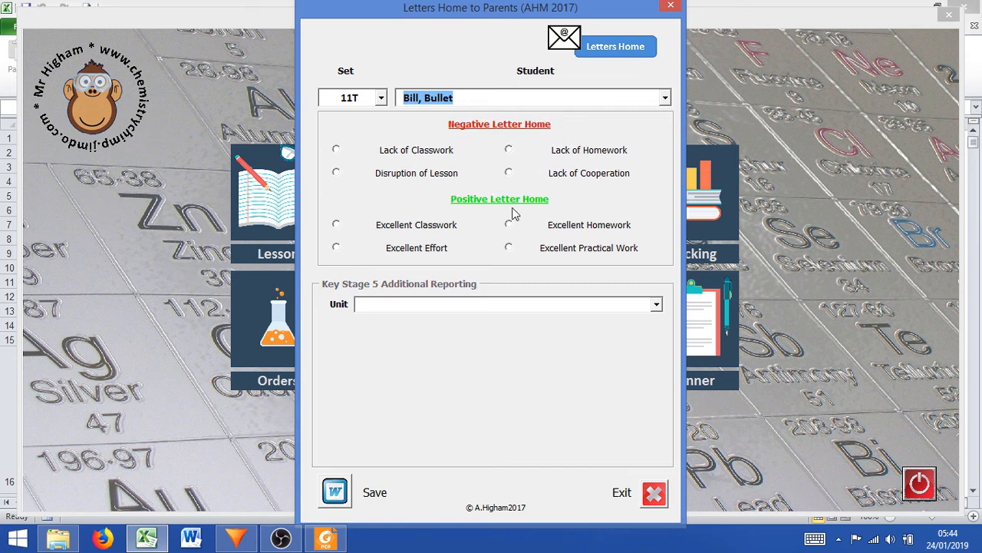
Save a negative Lack of Classwork letter as a Word document and choose to create another letter
left_click(436, 149)
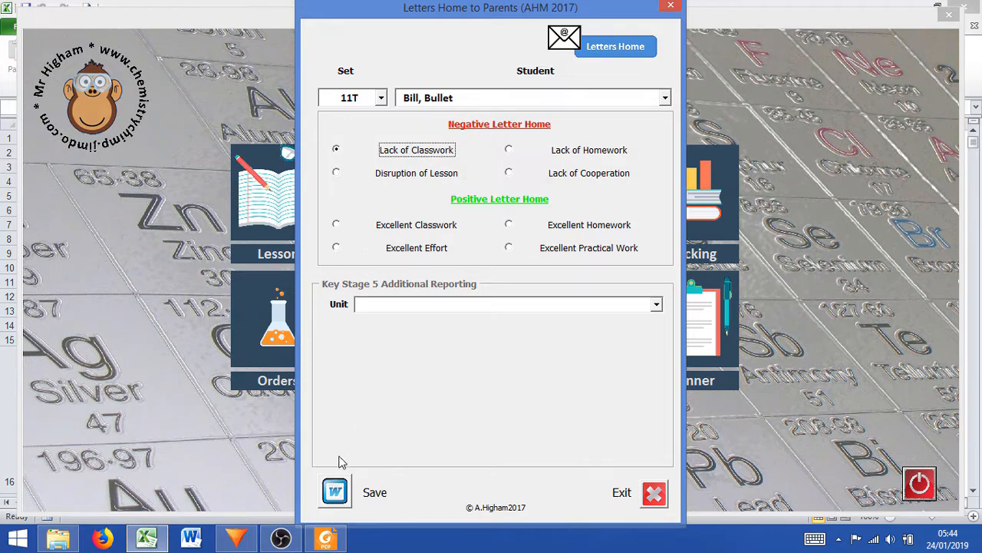
left_click(337, 488)
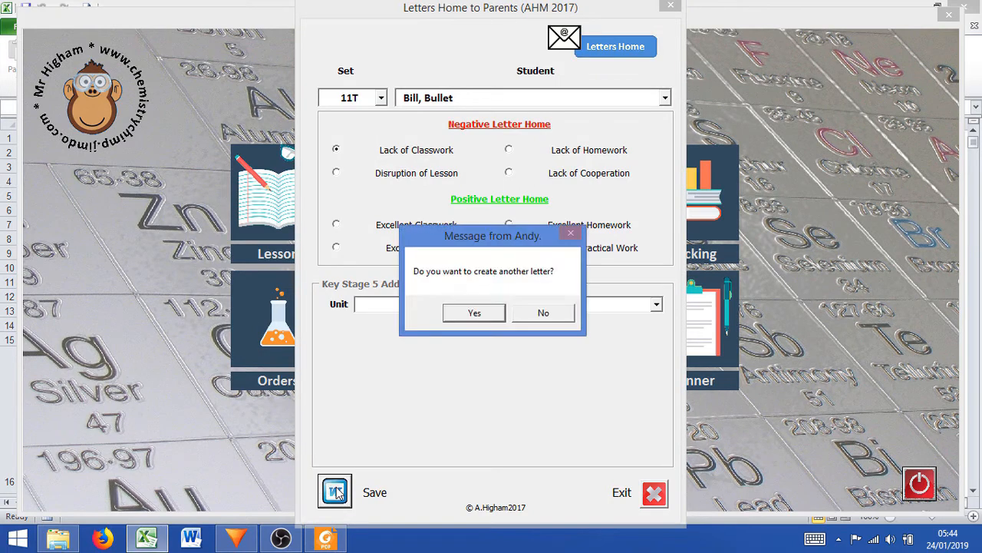
left_click(474, 313)
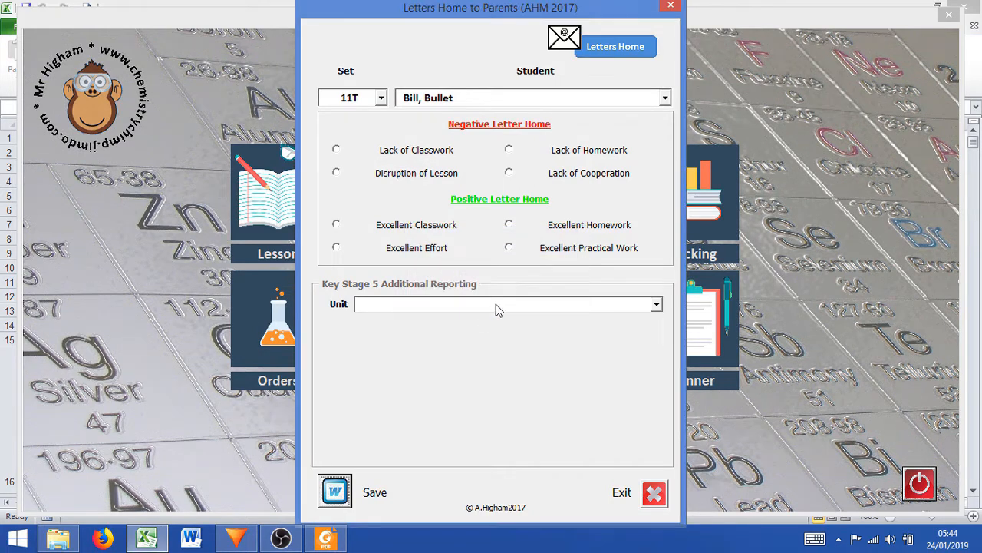
Save an Excellent Practical Work letter for the third student in set 11T and choose to create another letter
left_click(666, 100)
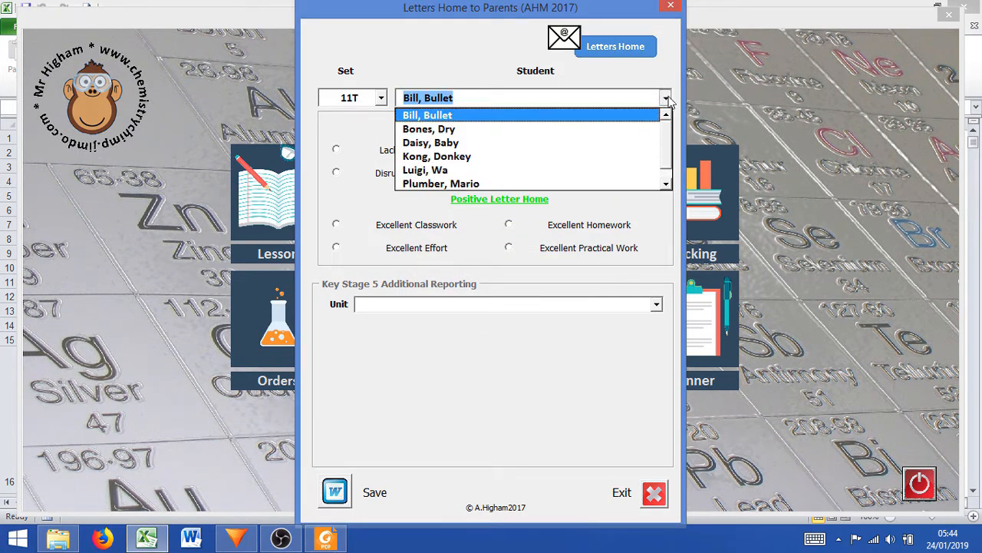
left_click(584, 143)
left_click(583, 251)
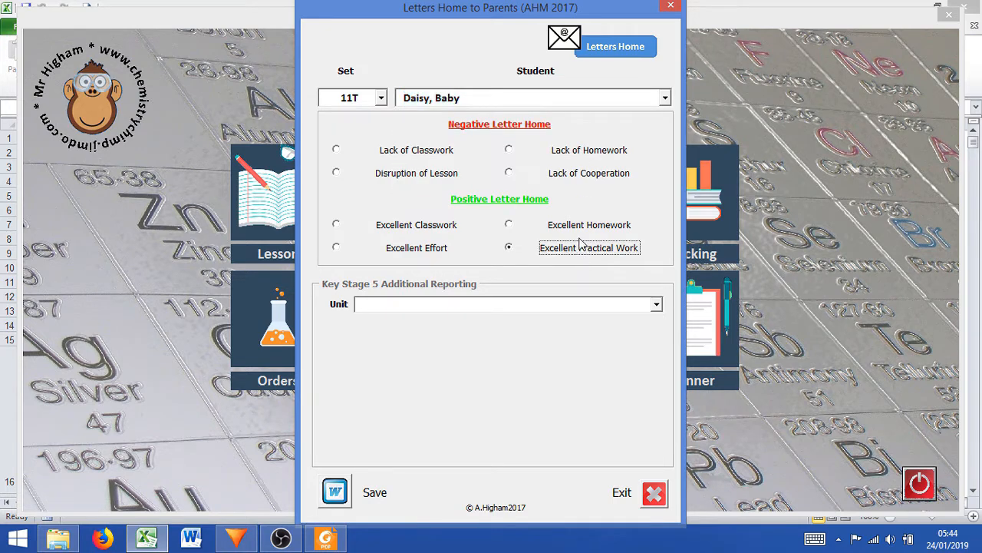
left_click(335, 491)
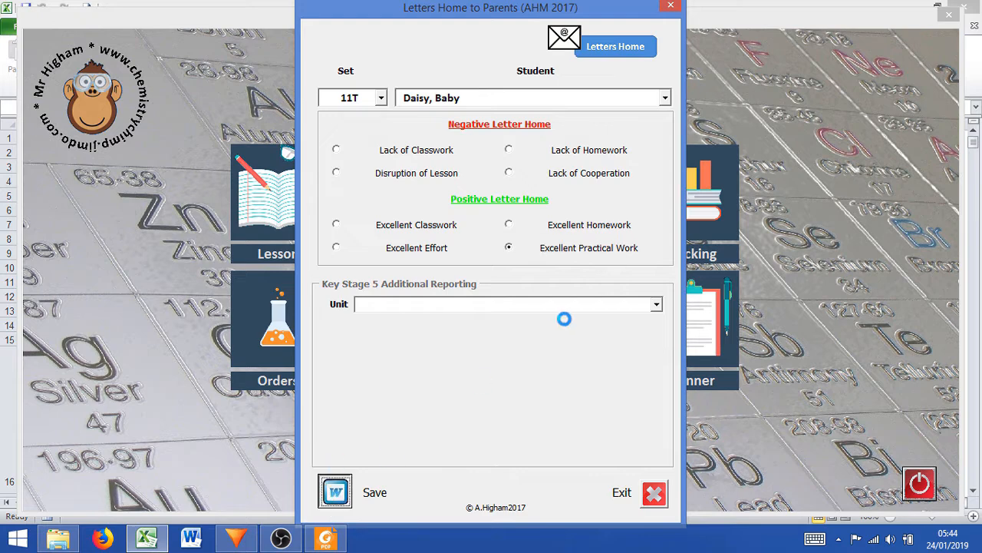
left_click(474, 313)
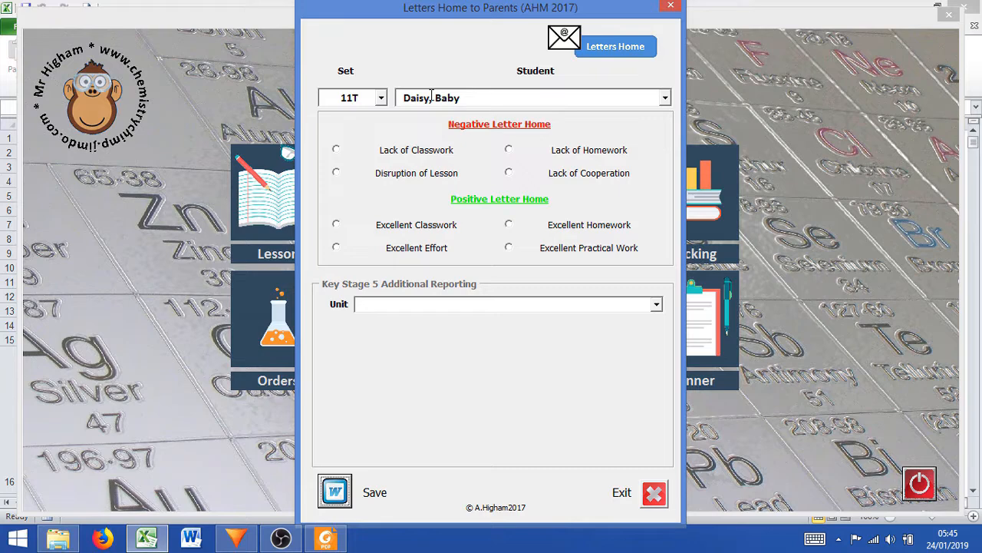
Switch the set to 13T and select its first listed student
left_click(380, 97)
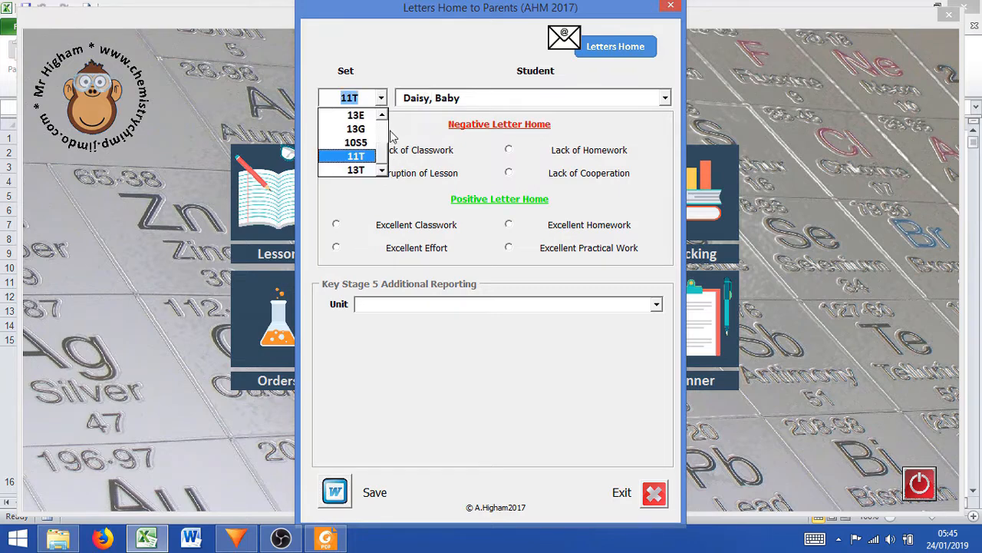
left_click(369, 169)
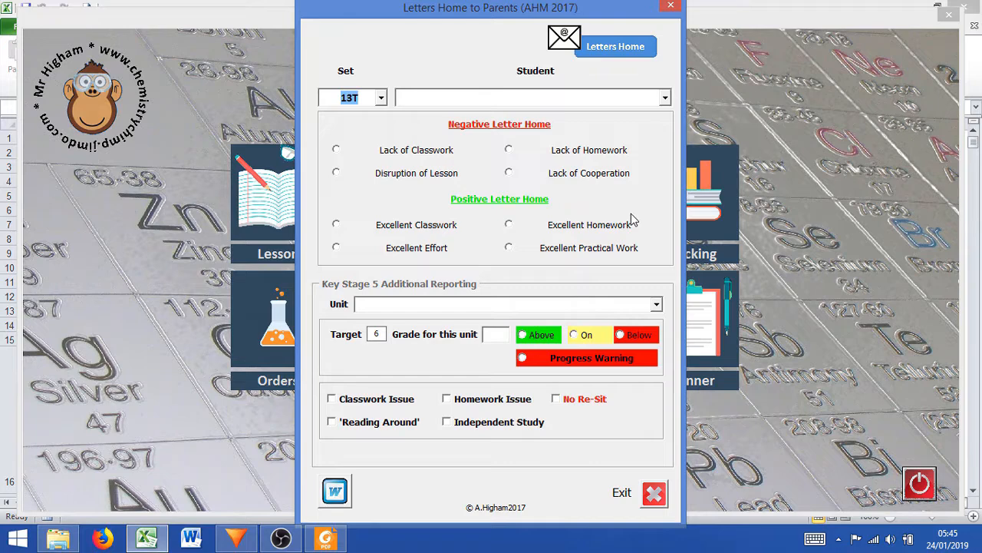
left_click(665, 98)
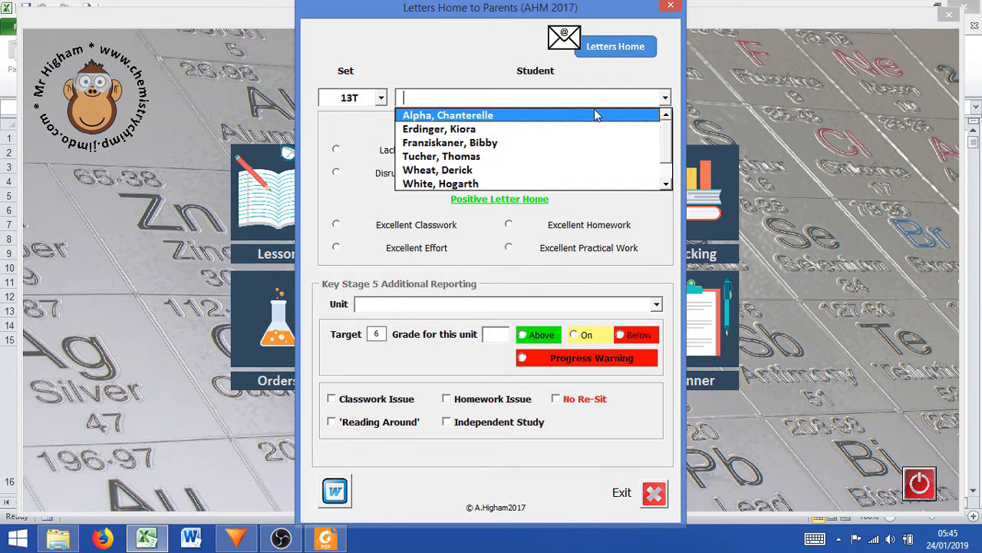
left_click(475, 121)
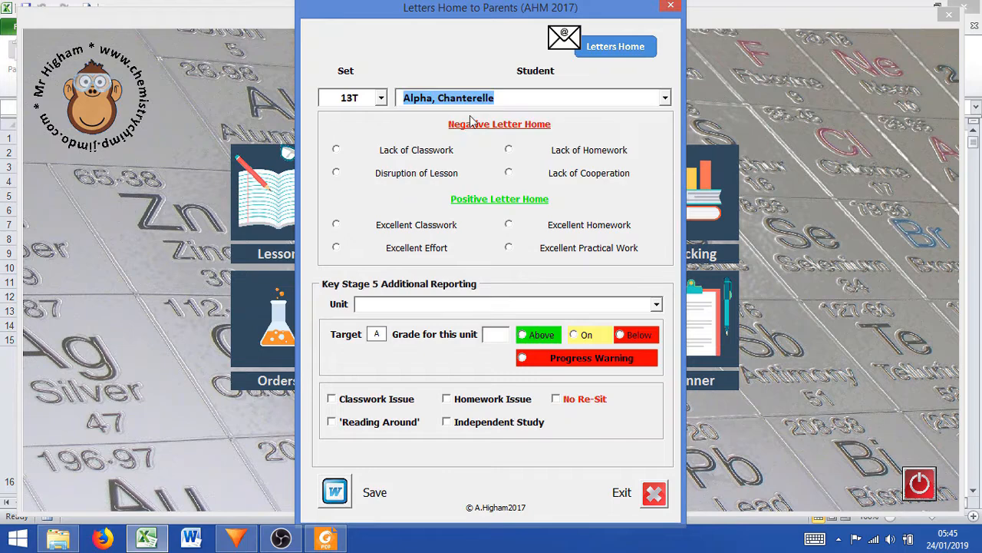
Save a Key Stage 5 letter for unit Electrode Potentials with grade a, marked On target, and choose to create another
left_click(656, 304)
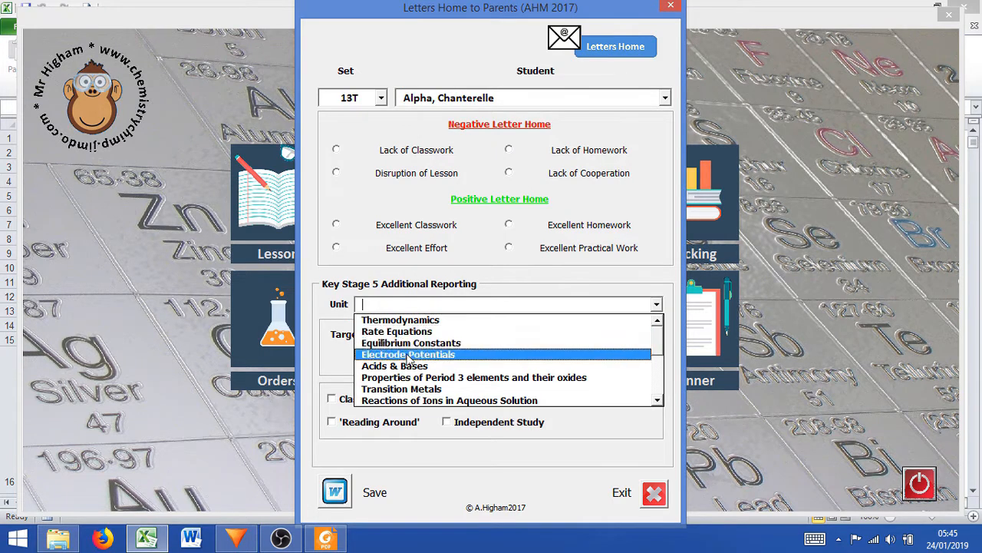
left_click(409, 354)
left_click(494, 336)
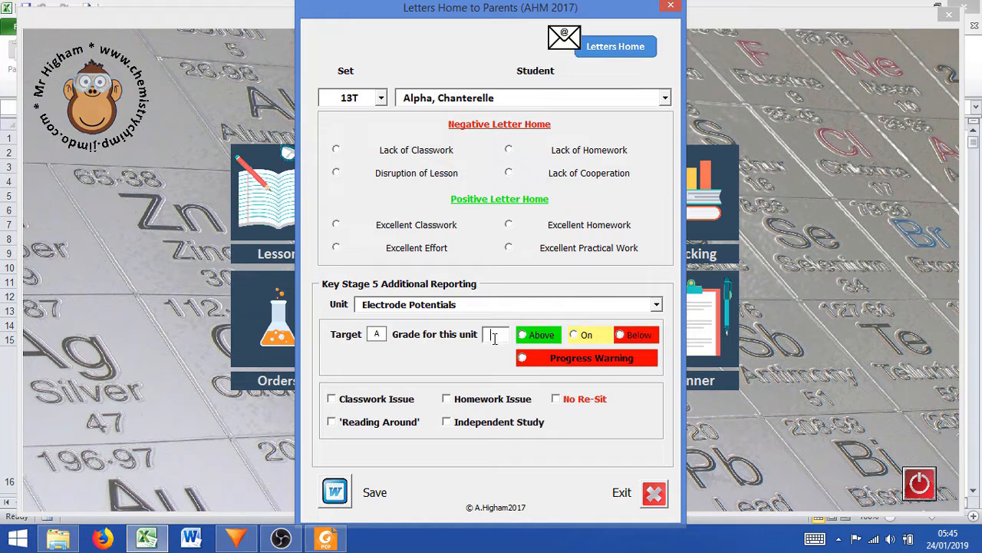
type("a")
left_click(574, 334)
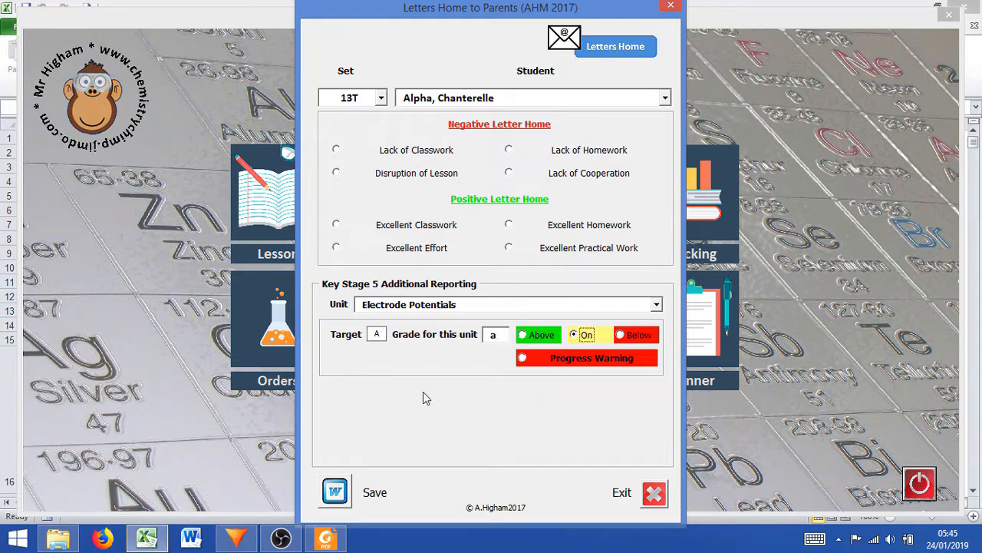
left_click(343, 489)
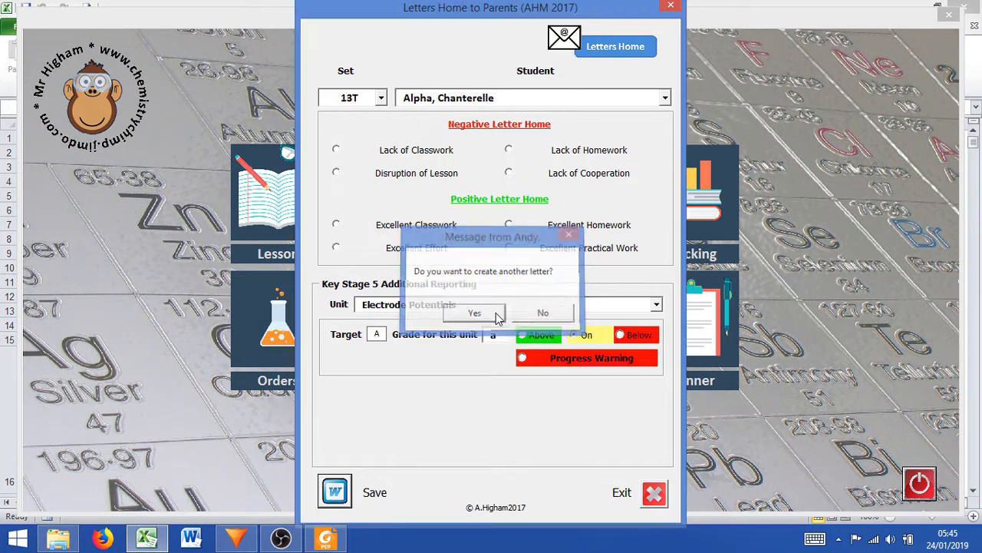
left_click(474, 313)
Select the third student in set 13T, enter a as the unit grade and mark it Above target
left_click(666, 100)
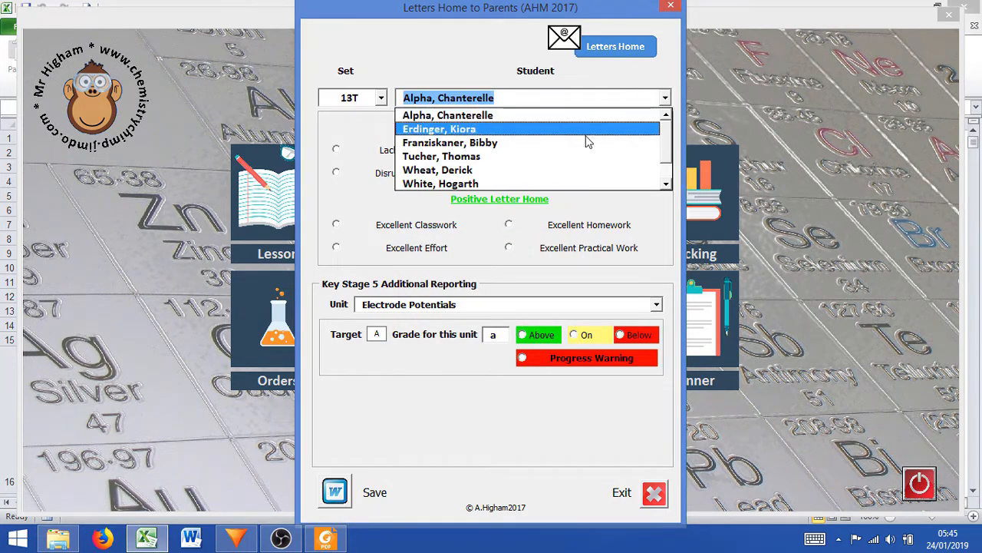
left_click(579, 149)
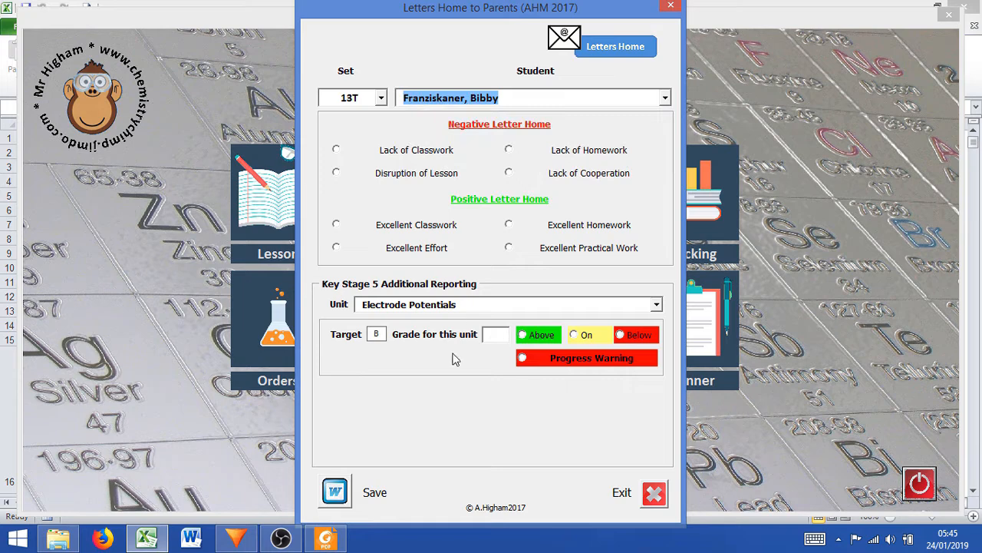
left_click(496, 335)
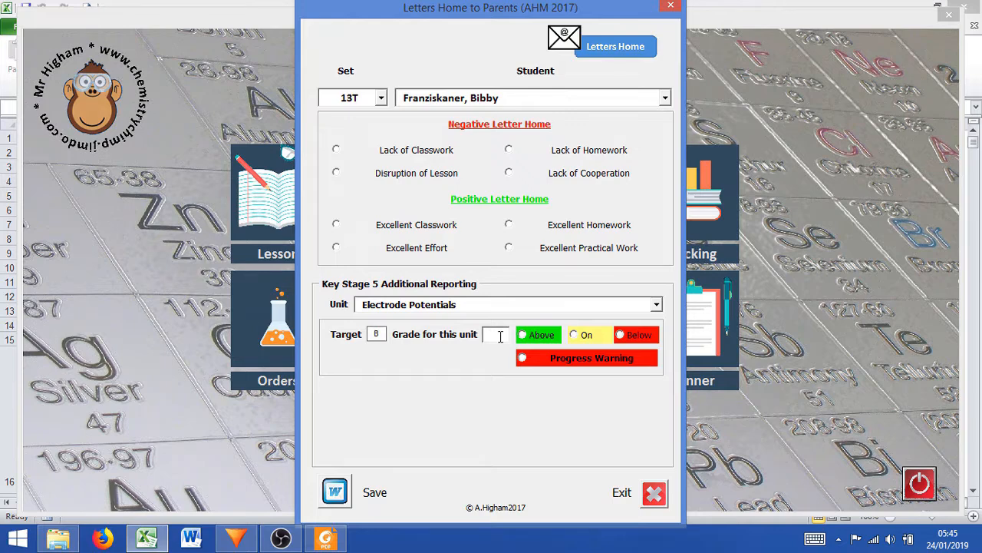
type("a")
left_click(551, 338)
Show the letter text and append a paragraph: "Well done", the student's first name, then ", the extra revision sessions are paying off!"
left_click(617, 48)
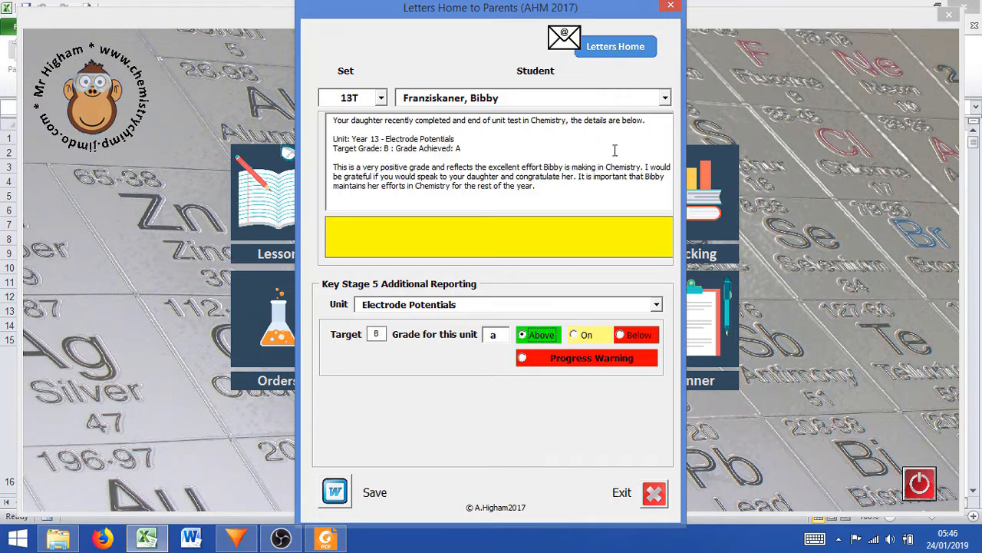
left_click(576, 191)
key("Return")
type("Well done Bibby, the extra")
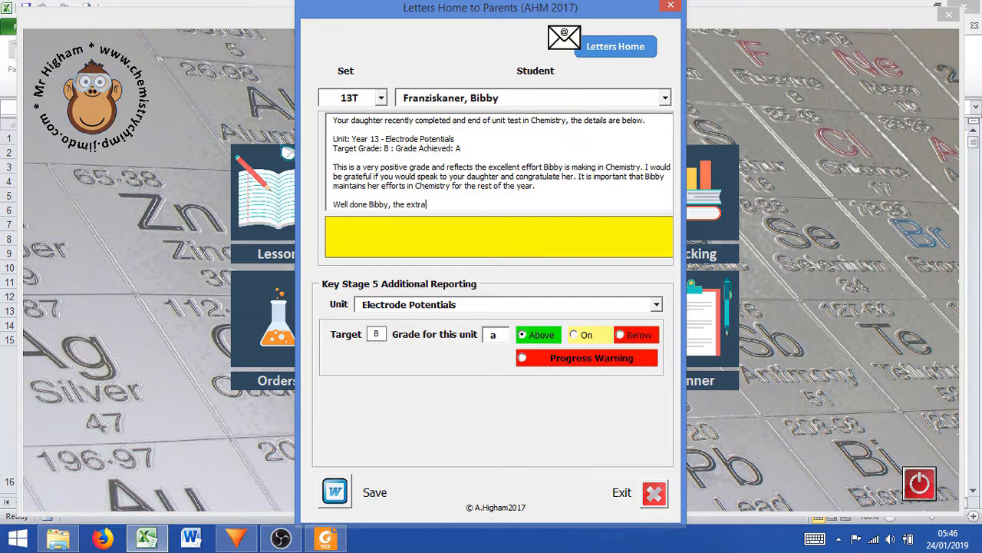
type(" revision sessions are paying o")
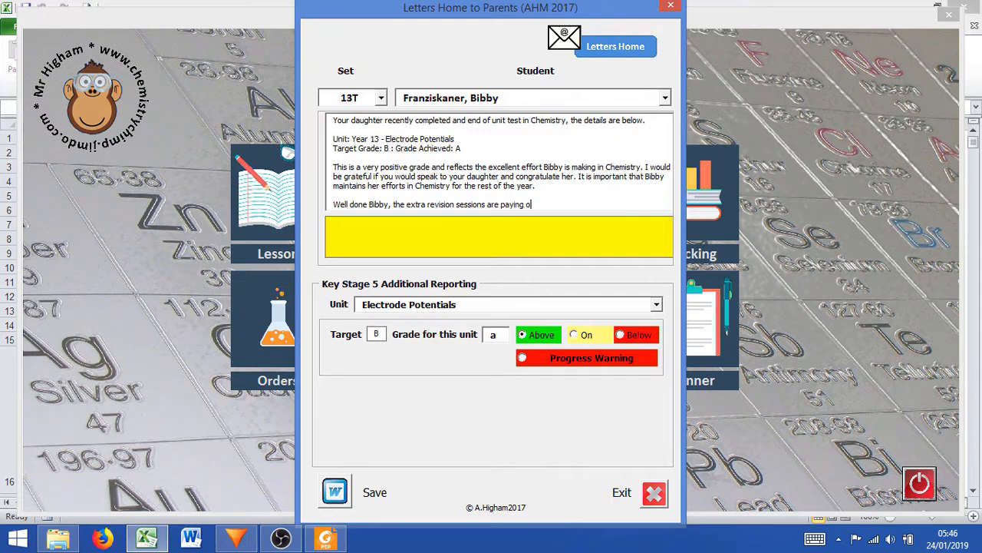
type("ff!")
left_click_drag(335, 203, 551, 205)
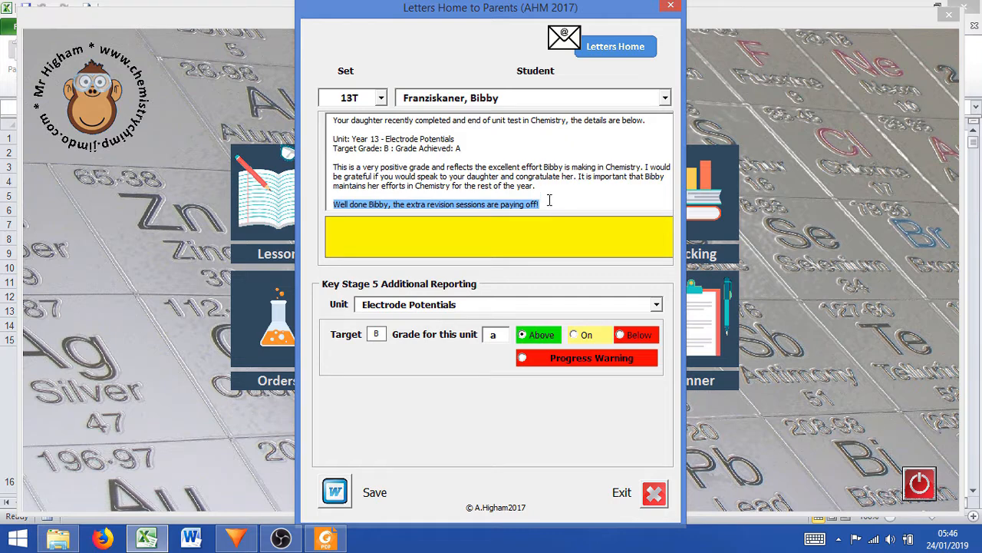
left_click(549, 201)
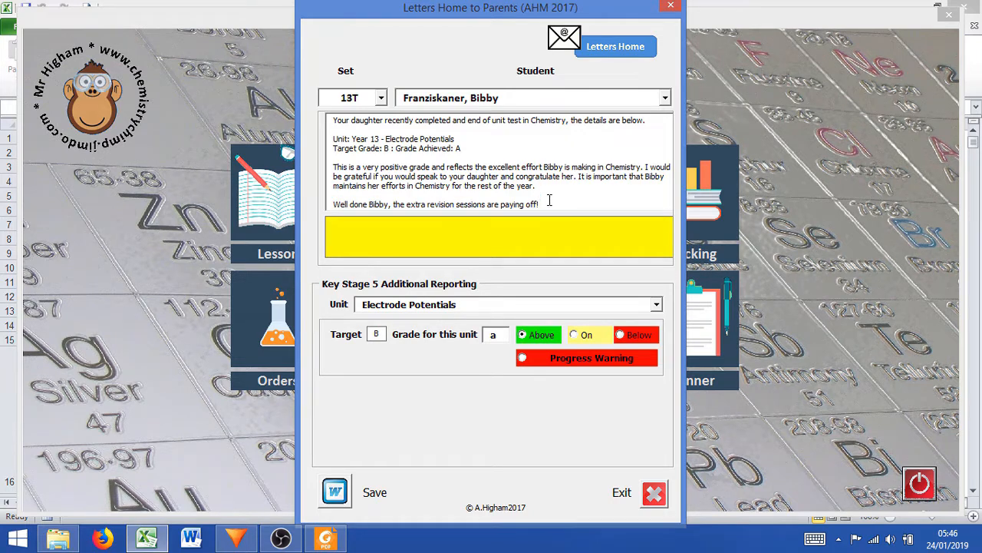
Close the letter text preview, save the personalised Above target letter and choose to create another
left_click(576, 43)
left_click(345, 495)
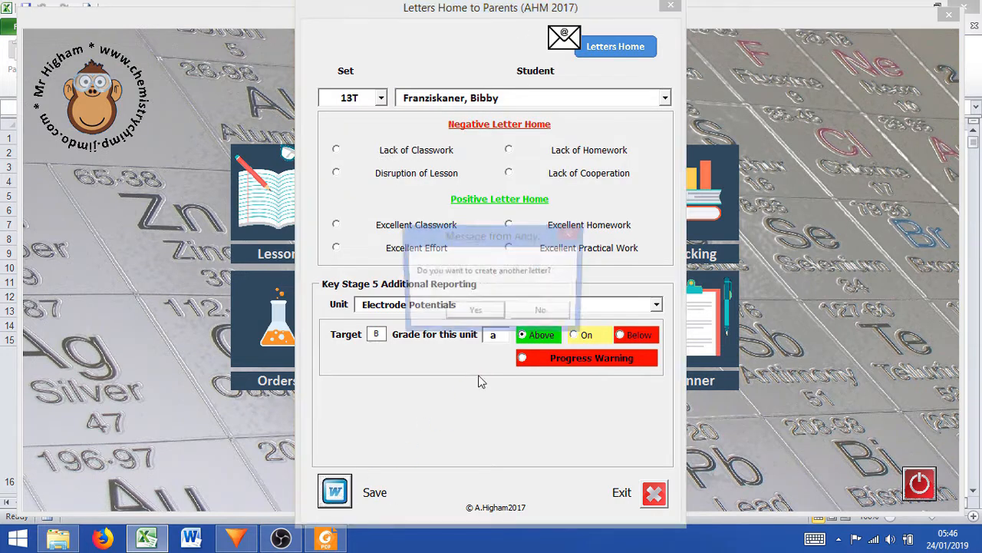
left_click(474, 313)
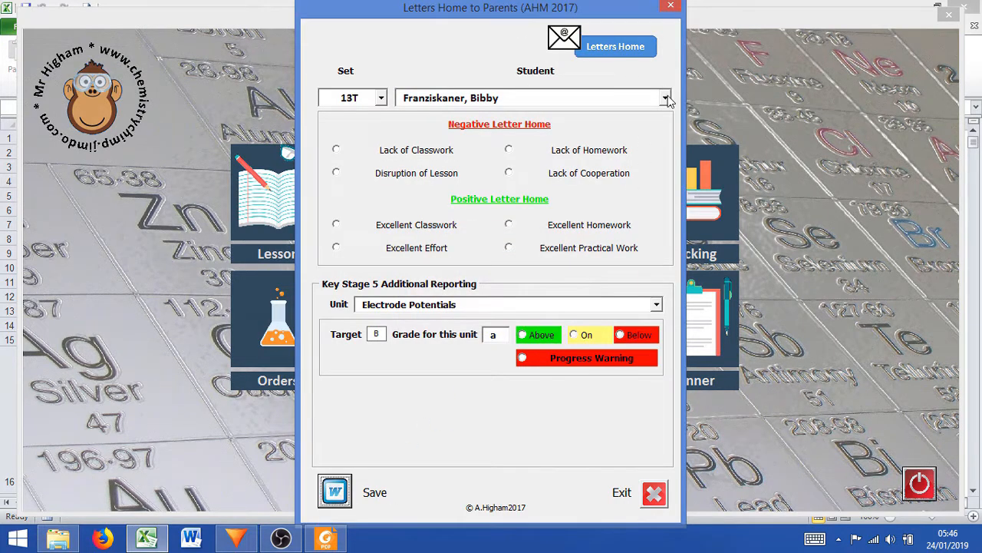
For the set 13T student with target grade C, enter unit grade e, mark it Below, and flag Homework Issue and Independent Study
left_click(665, 97)
key("Down")
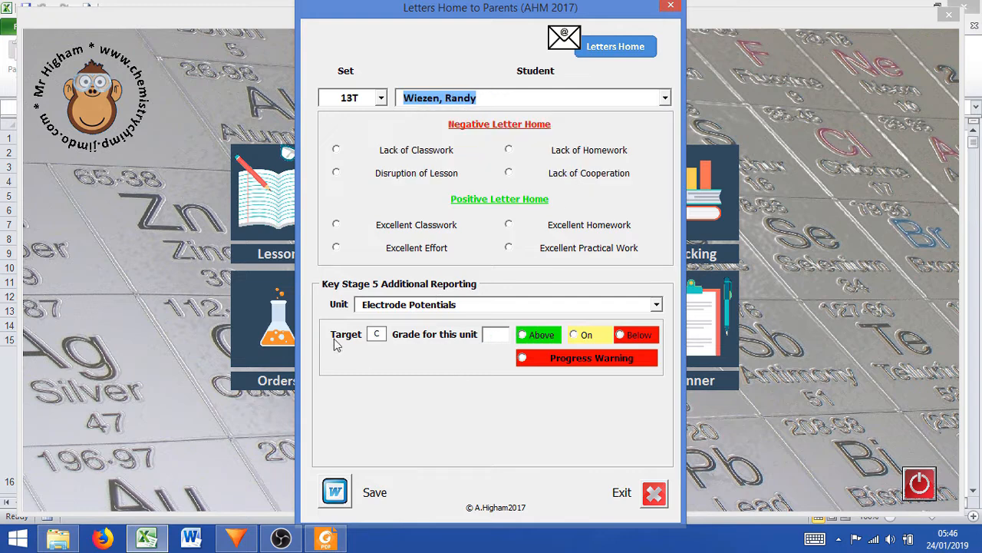
left_click(486, 337)
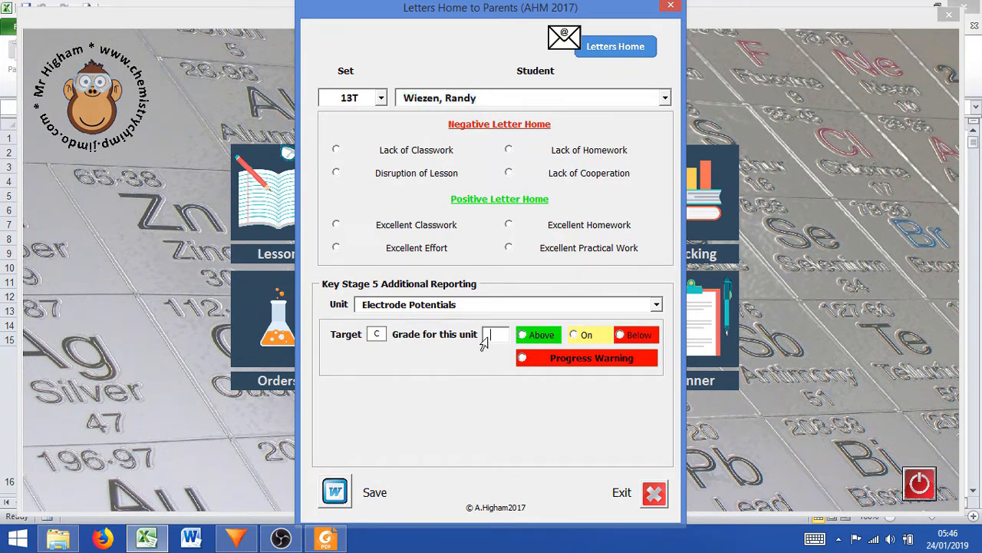
type("e")
left_click(621, 337)
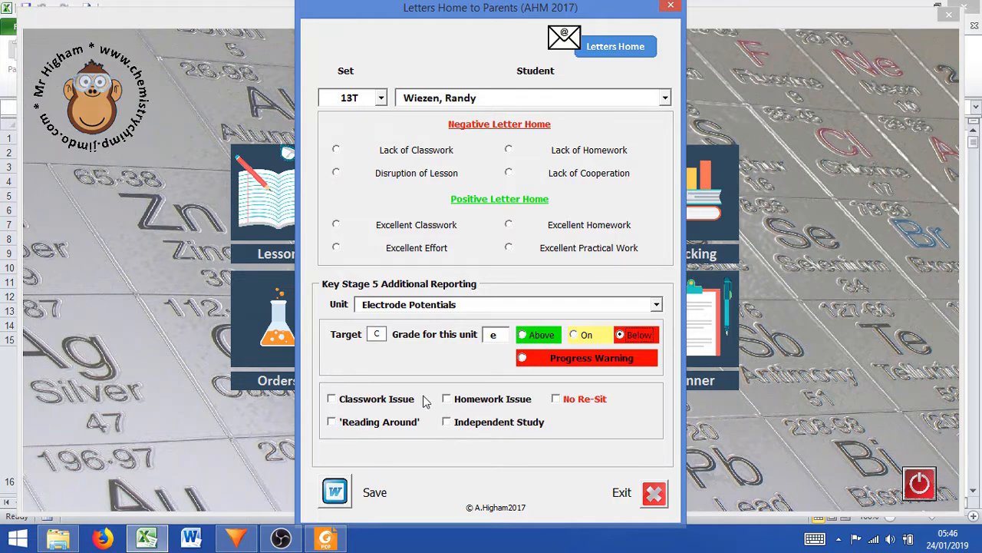
left_click(472, 404)
left_click(476, 428)
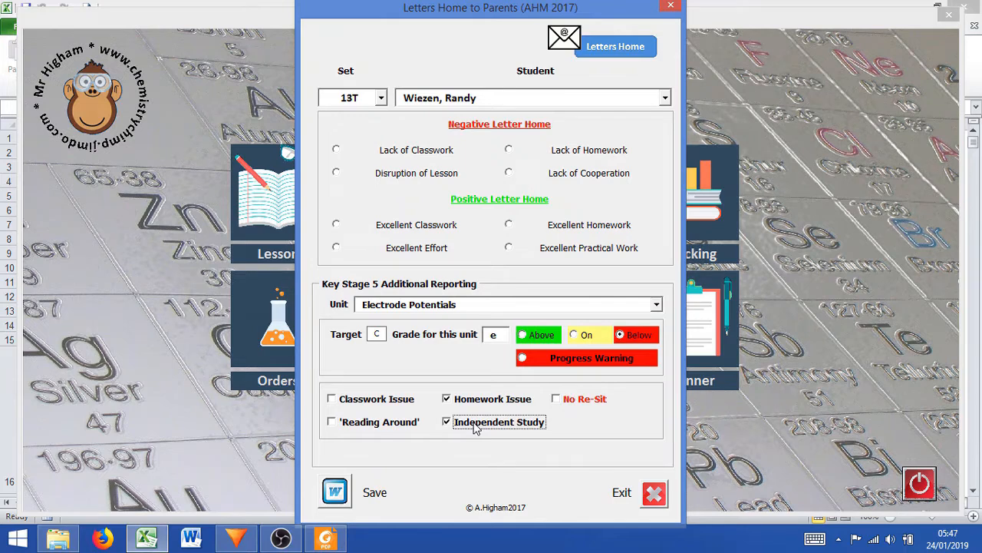
Show the letter text and append the bullet "* You should make use f the revision materials I have placed online", plus the student's first name
left_click(580, 49)
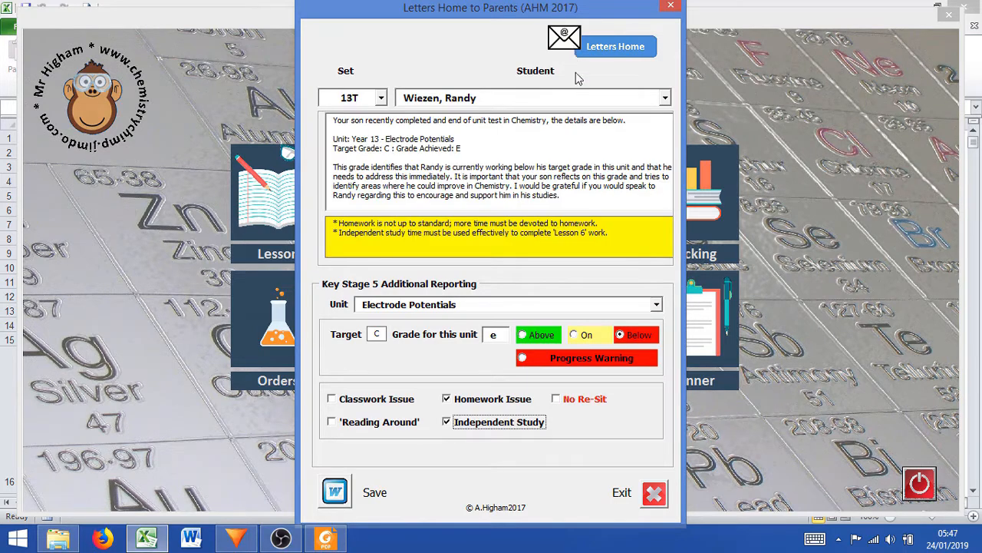
left_click(626, 237)
type("* You s")
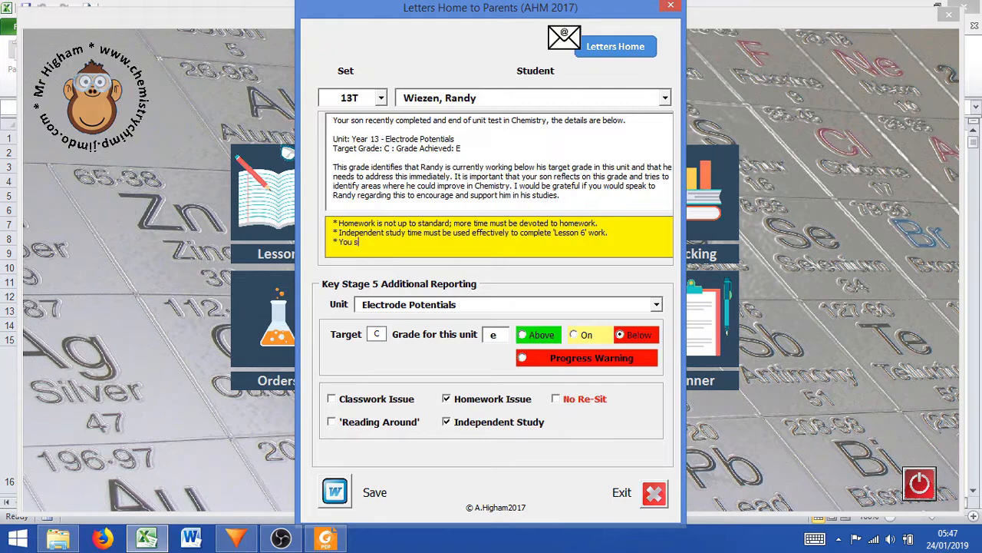
type("hould make use f the revision materia")
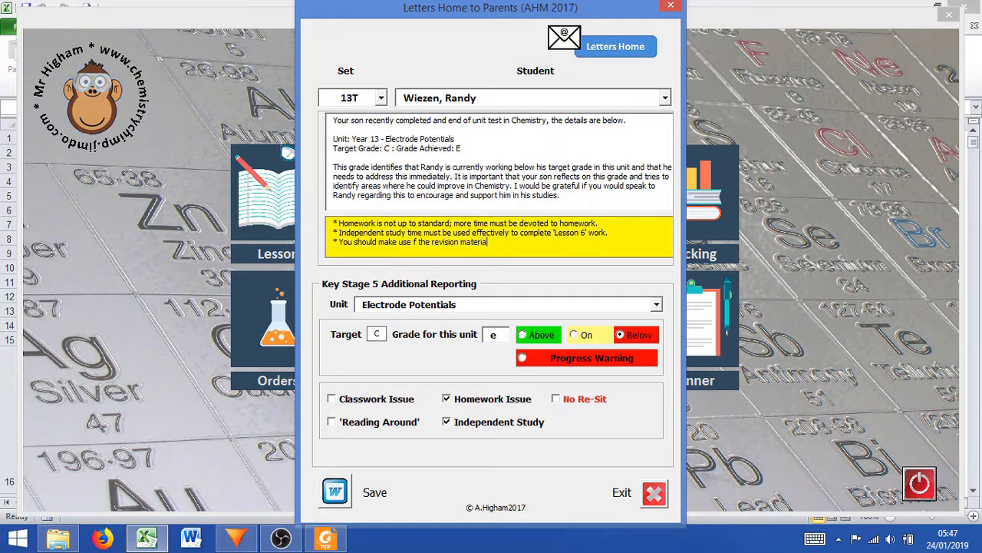
type("ls I have placed online Randy.")
Correct "use f" to "use of" in the added revision materials bullet
left_click_drag(611, 245, 356, 252)
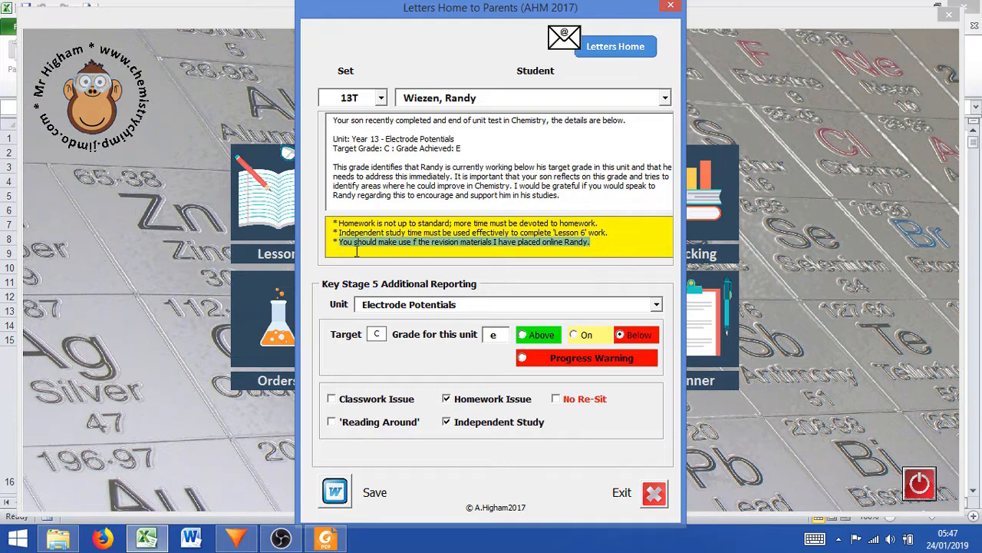
left_click(413, 243)
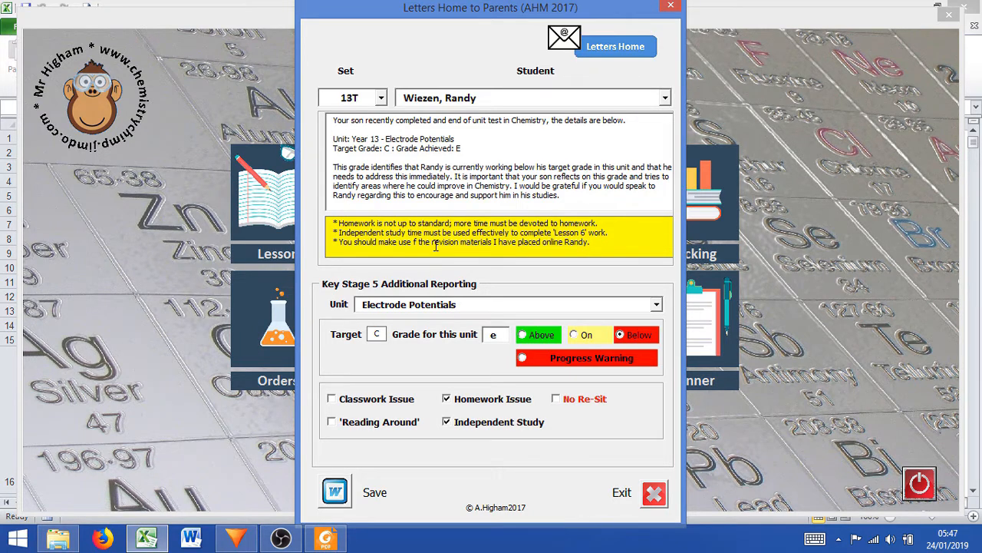
left_click(414, 242)
type("o")
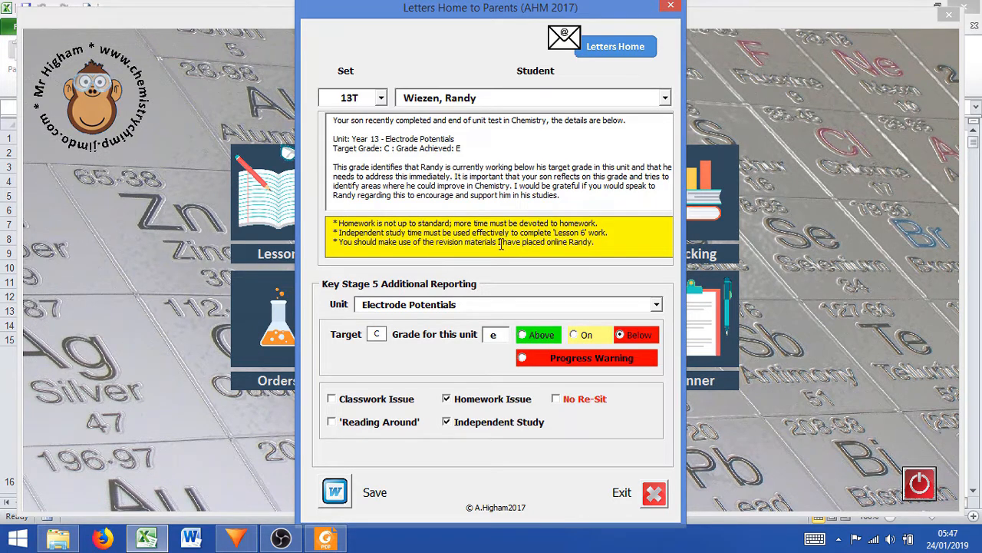
Close the letter text preview, save the Below target letter without creating another, and exit the welcome screen
left_click(571, 42)
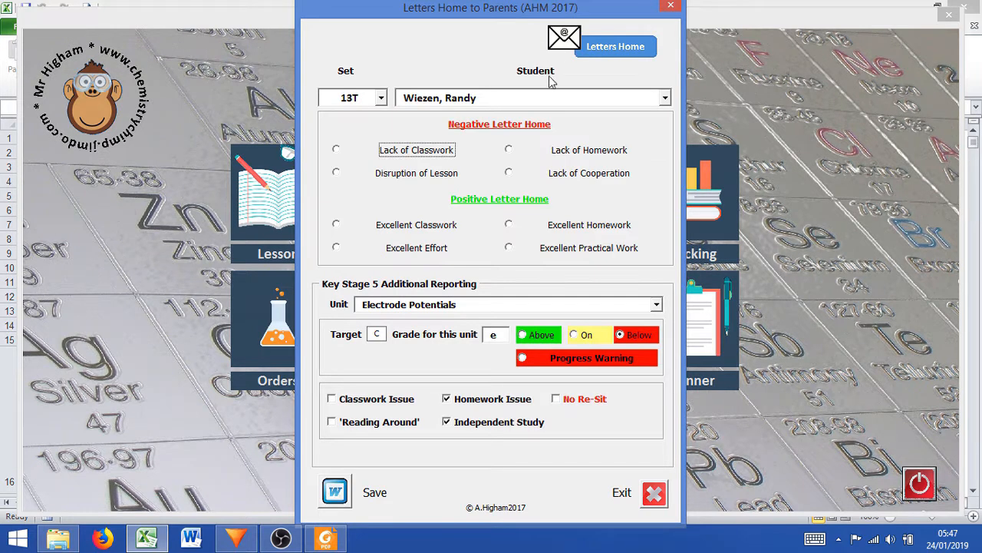
left_click(337, 495)
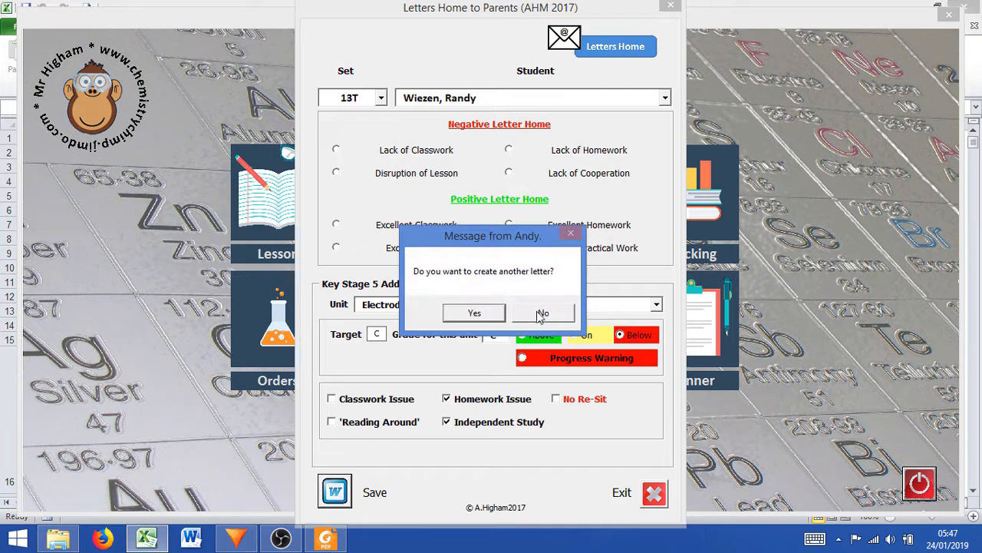
left_click(546, 321)
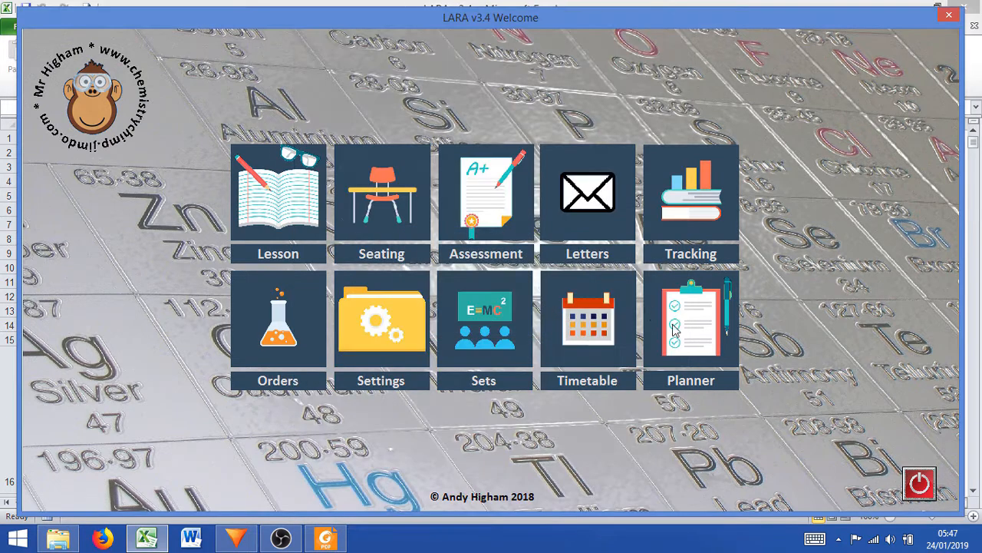
left_click(919, 483)
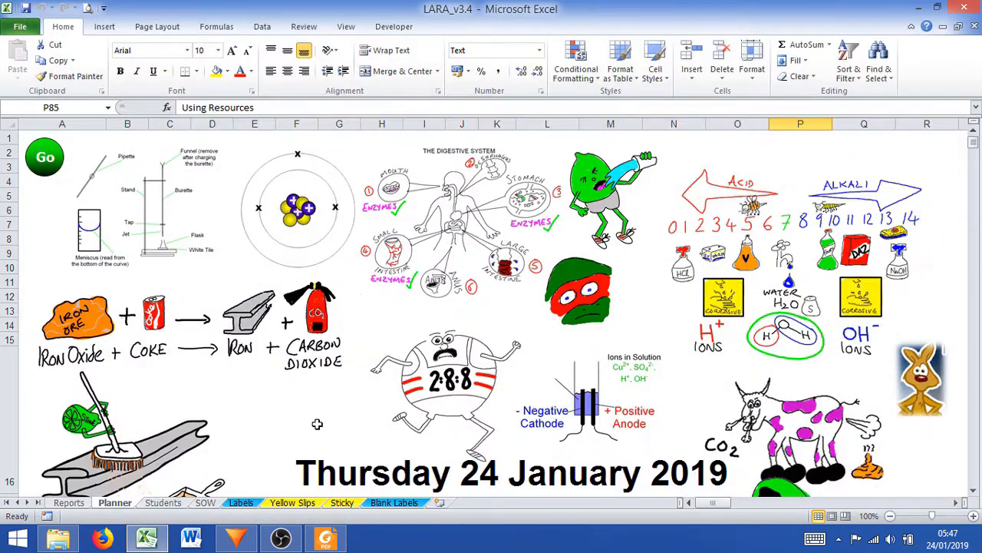
Switch to the Letters folder in File Explorer and open the first 11T letter PDF to read the classwork letter
left_click(60, 539)
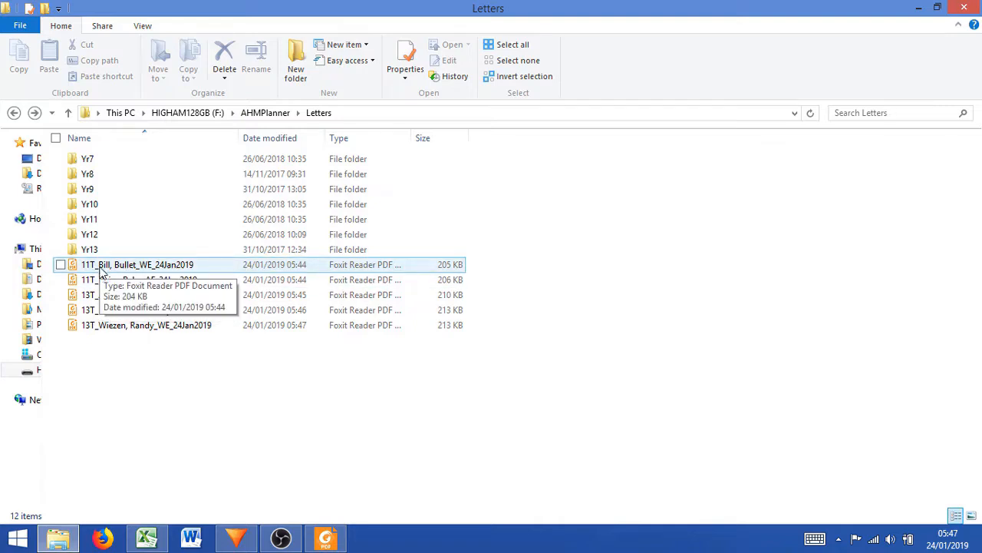
left_click(160, 269)
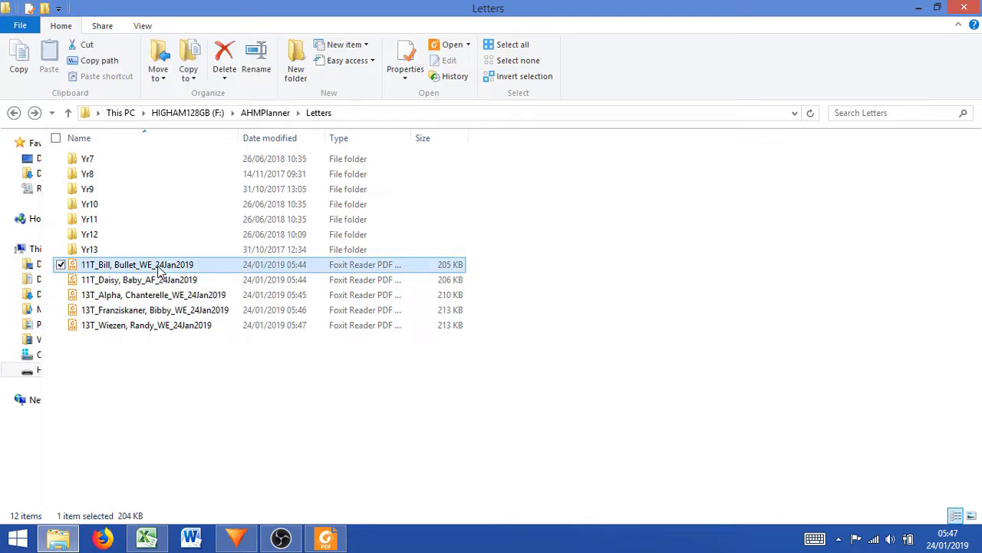
double_click(160, 266)
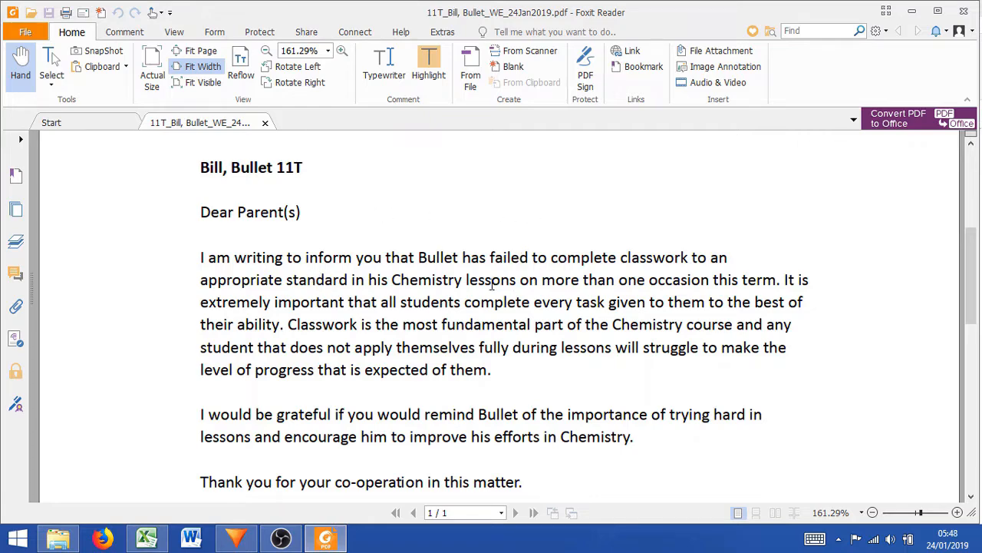
Return to the Letters folder and open the second 11T letter PDF to read the praise for practical work
left_click(66, 537)
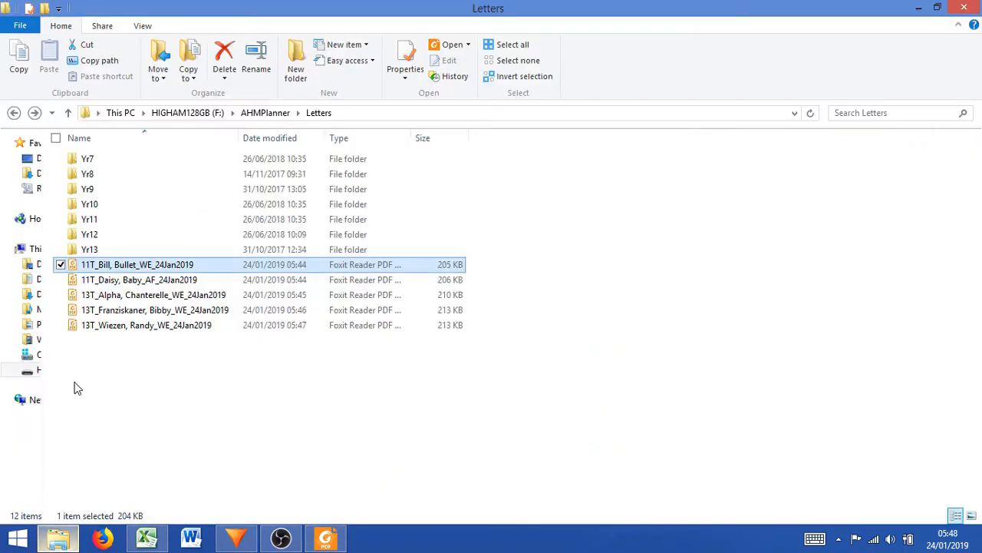
left_click(119, 284)
double_click(119, 282)
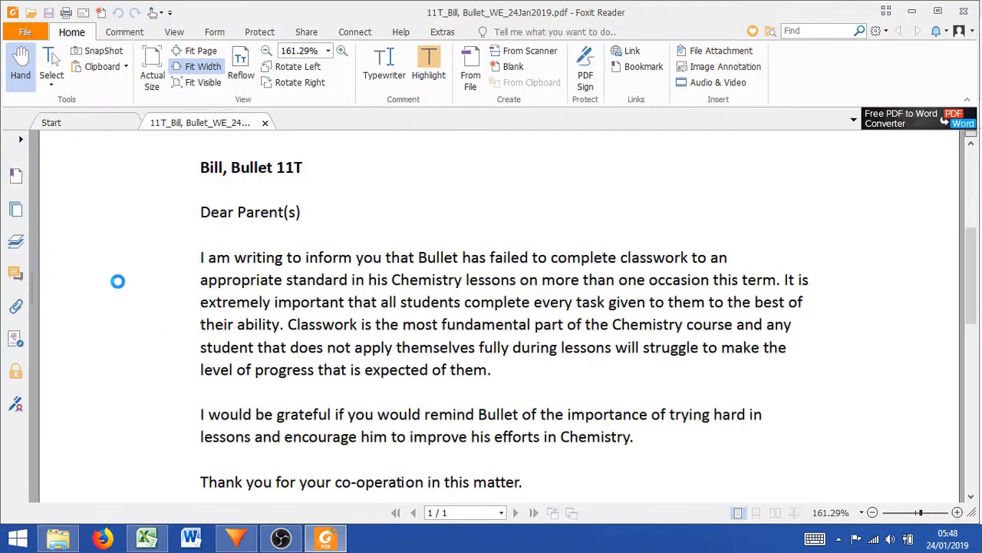
scroll(541, 315, "down", 3)
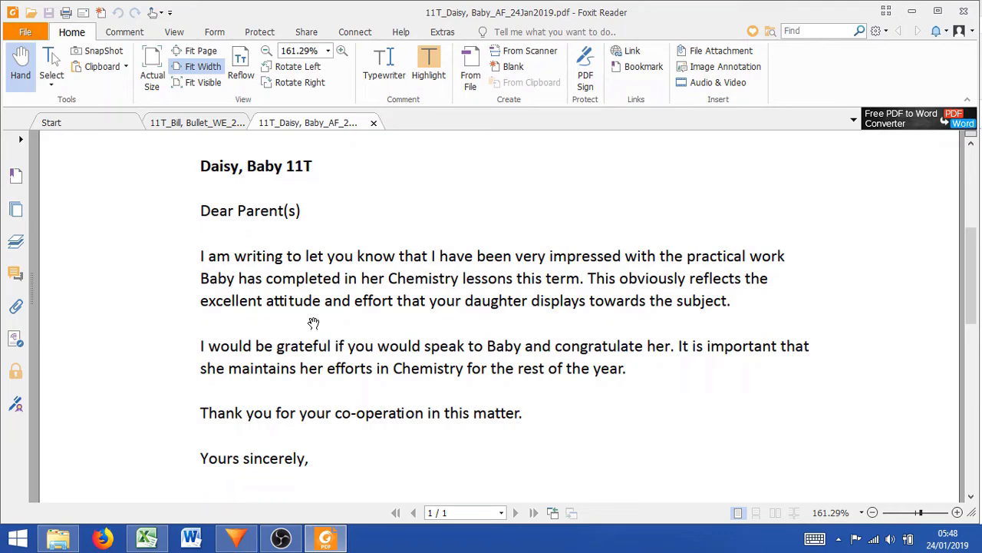
Open the first 13T letter PDF from the Letters folder and read through its unit report
left_click(58, 538)
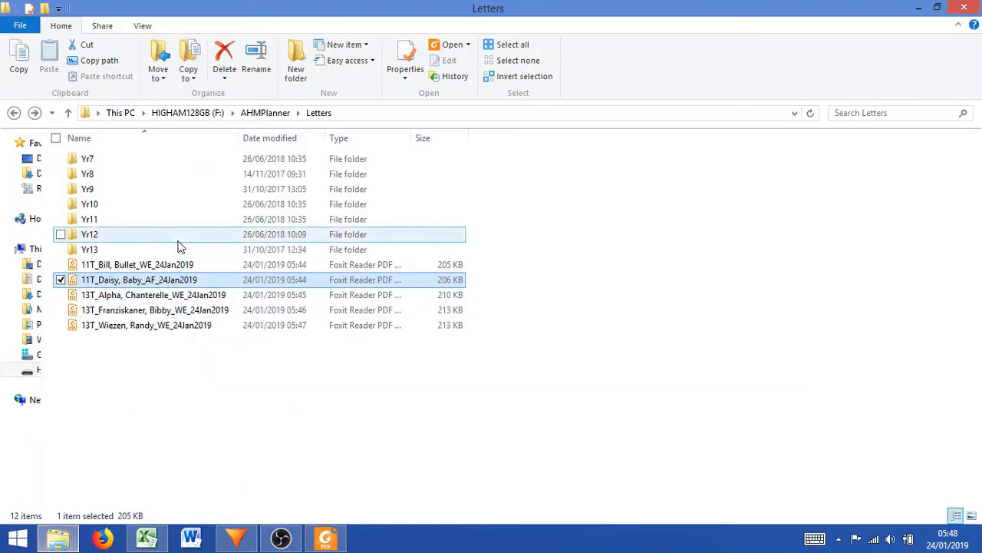
double_click(175, 298)
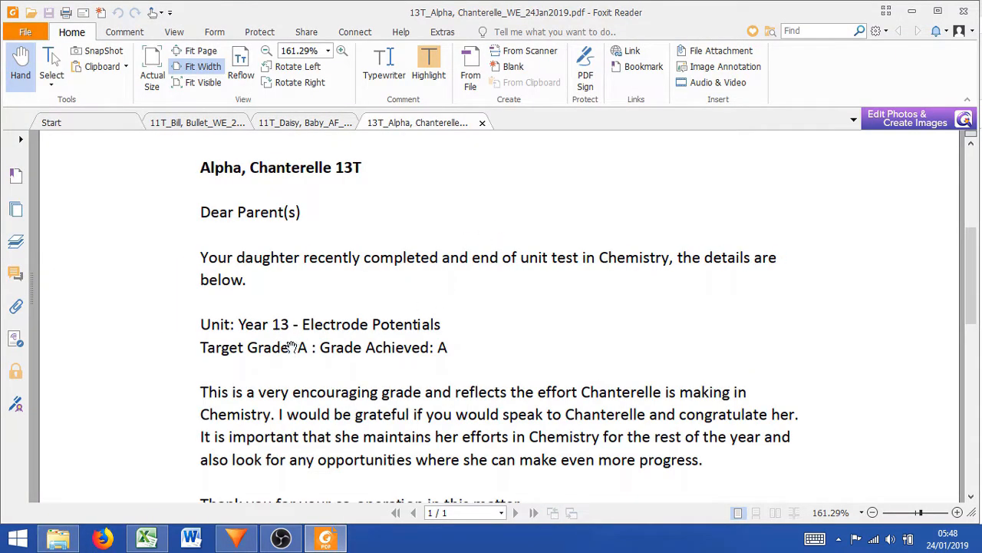
scroll(509, 334, "down", 2)
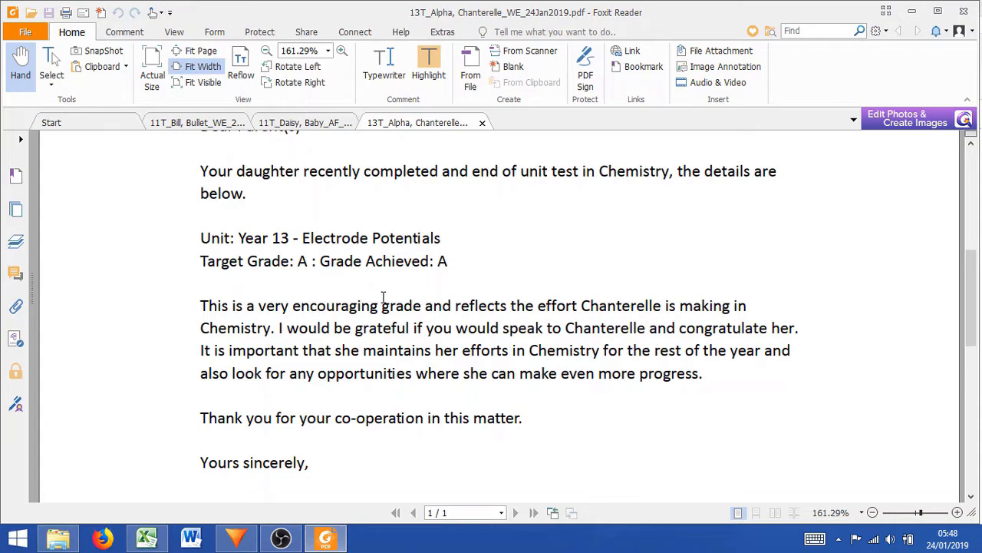
Open the second 13T letter PDF from the Letters folder and highlight the personalised "Well done" sentence
left_click(58, 538)
double_click(171, 310)
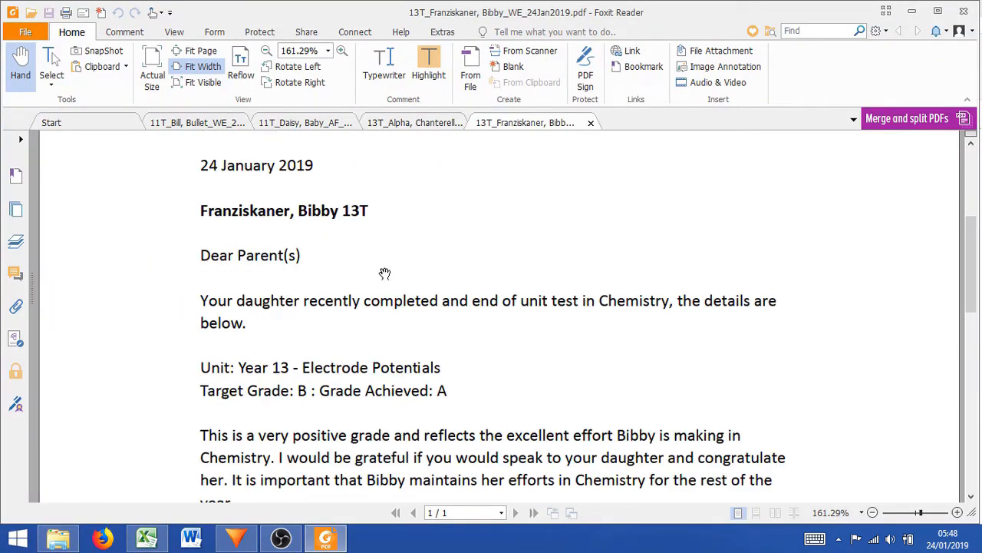
scroll(384, 274, "down", 5)
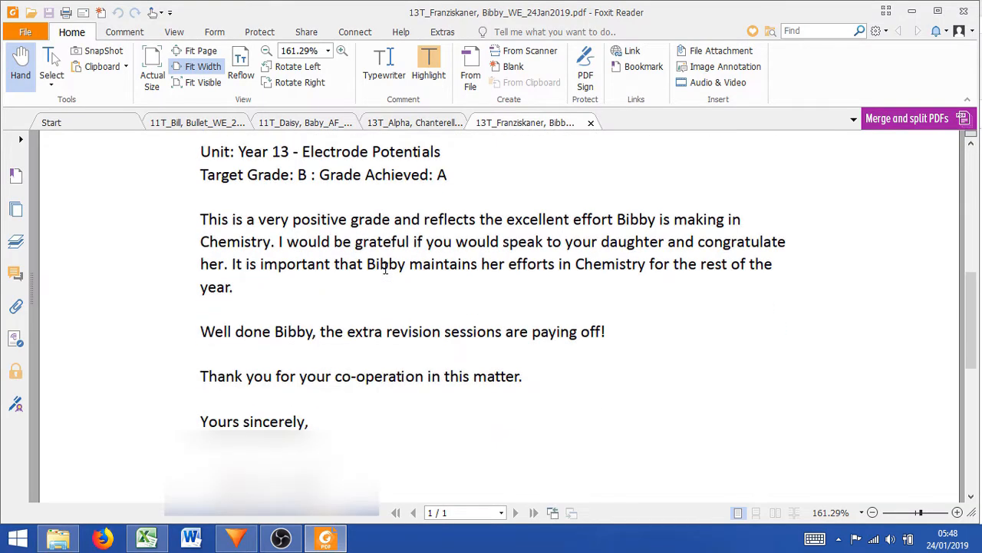
left_click_drag(201, 329, 611, 326)
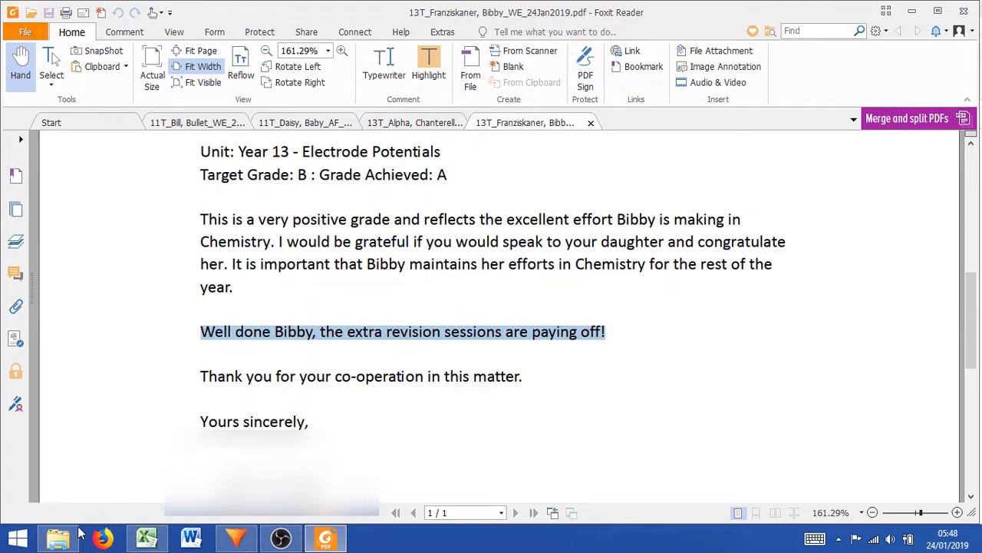
Open the last 13T letter PDF from the Letters folder, read through it and highlight the added revision materials bullet
mouse_move(71, 539)
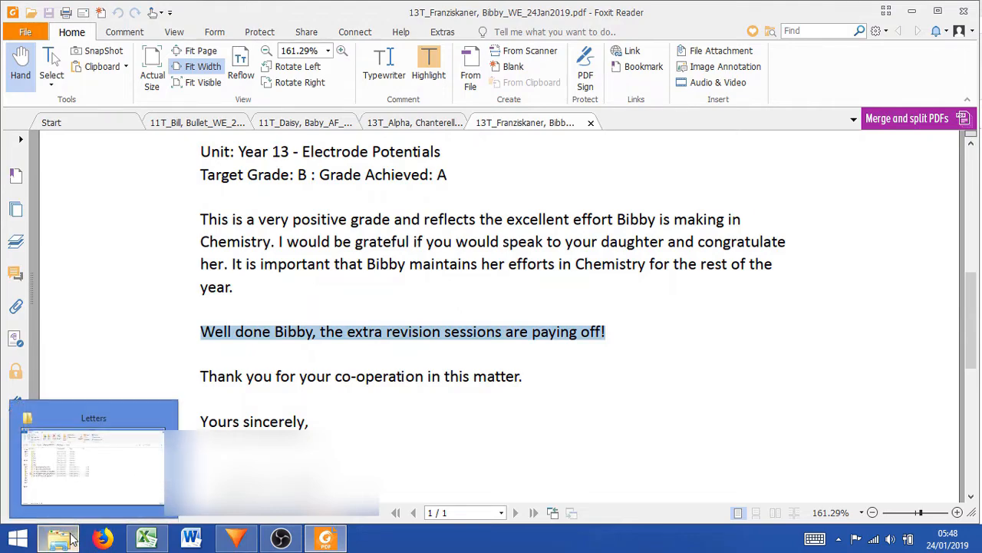
left_click(57, 472)
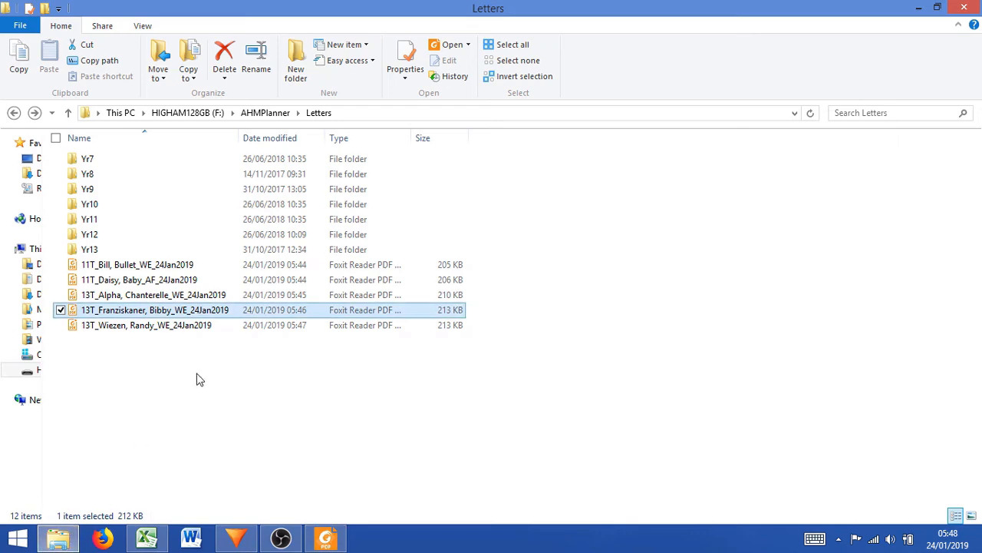
double_click(193, 326)
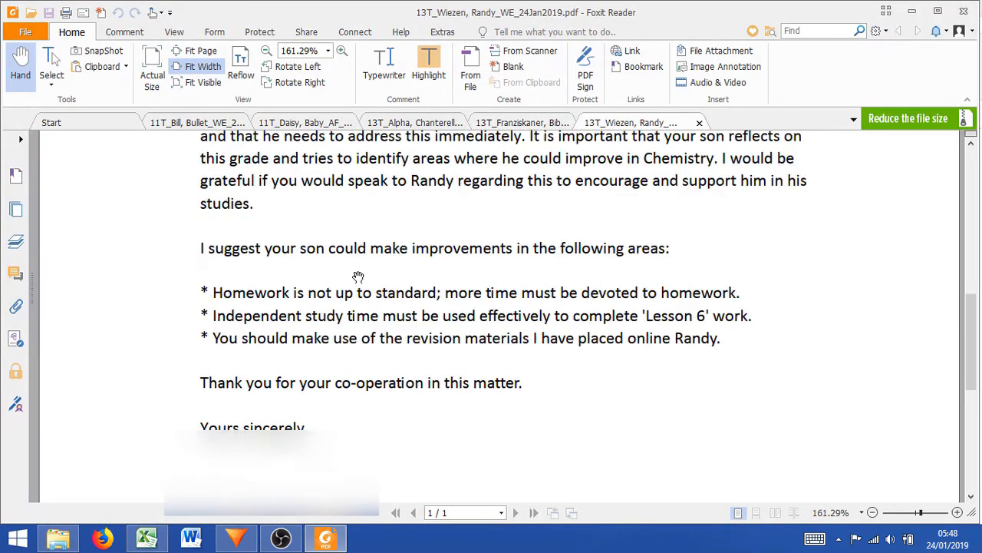
scroll(358, 275, "down", 1)
scroll(359, 275, "up", 9)
scroll(358, 270, "down", 3)
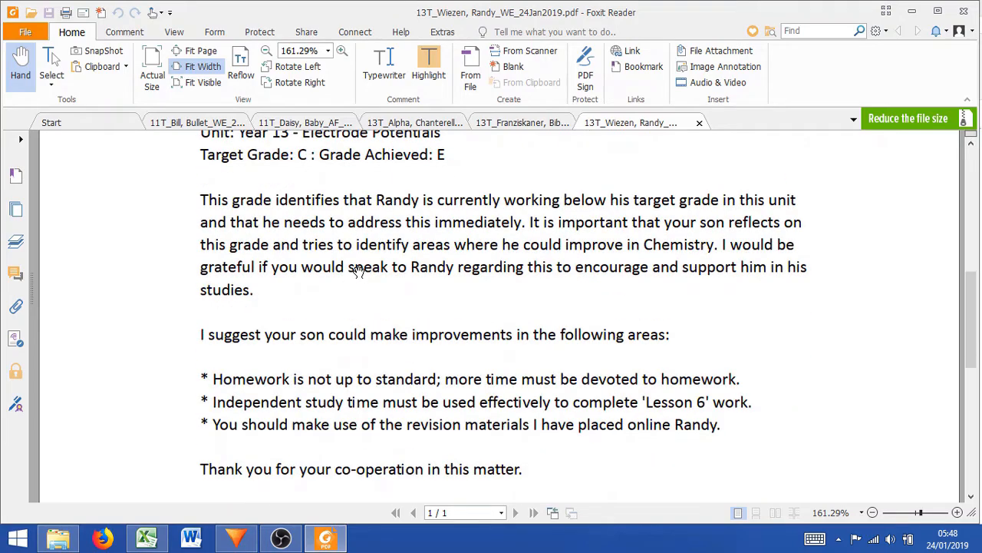
scroll(358, 270, "down", 1)
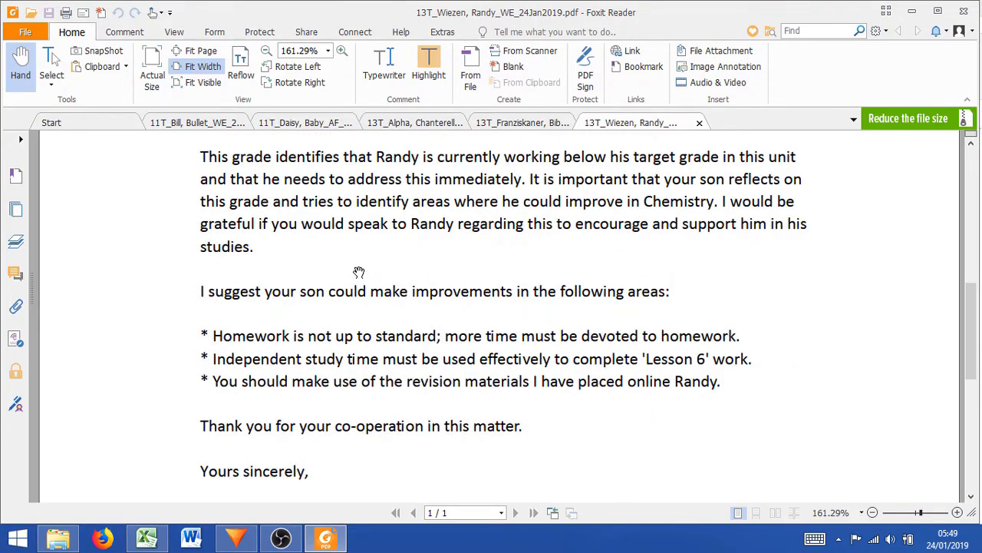
scroll(358, 273, "down", 2)
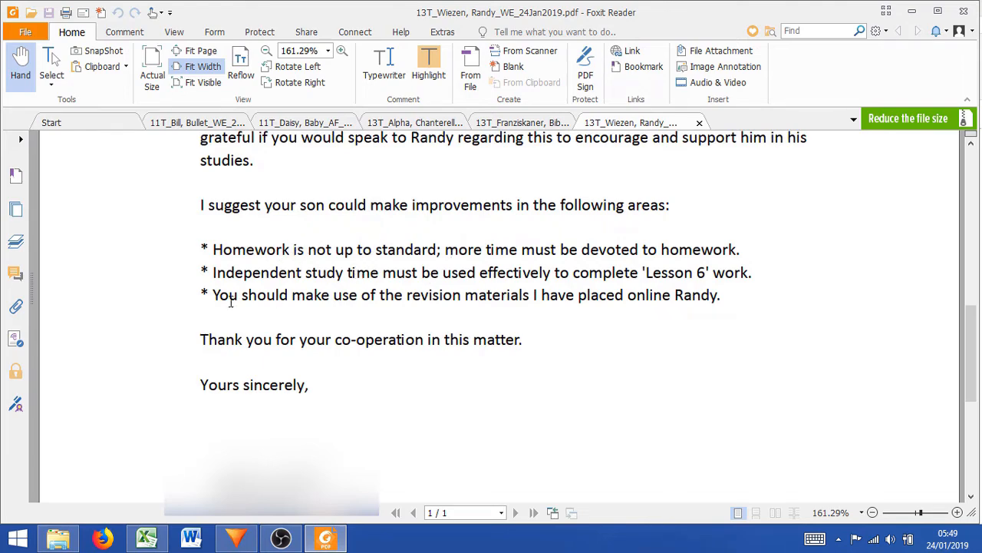
left_click_drag(213, 298, 781, 292)
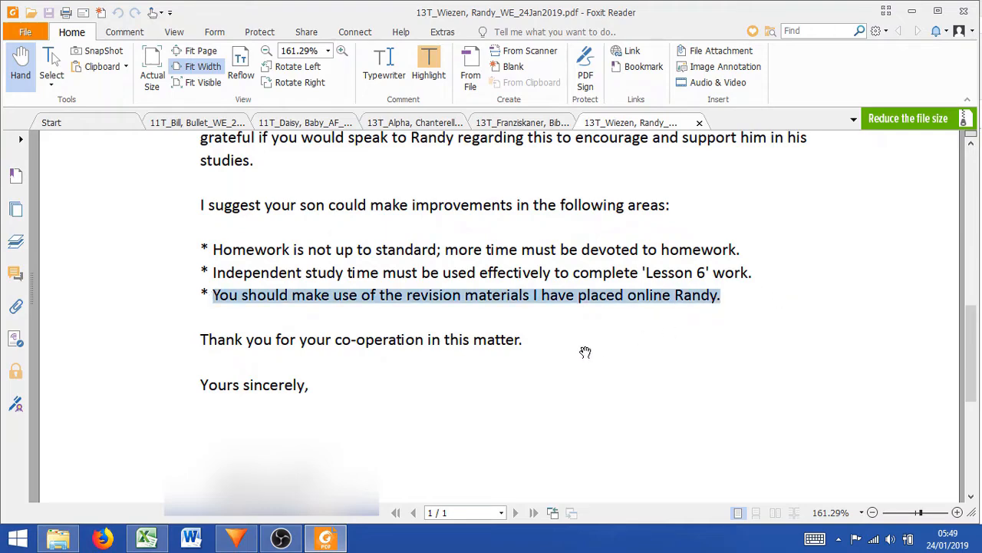
left_click(570, 331)
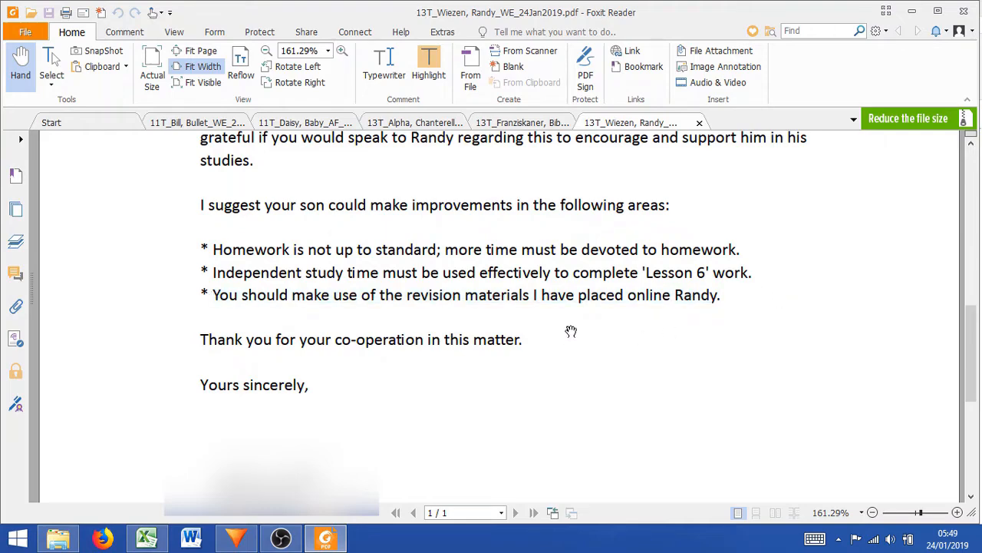
Select all the 11T and 13T letter PDFs in the Letters folder and bring up their Send to destinations
left_click(58, 537)
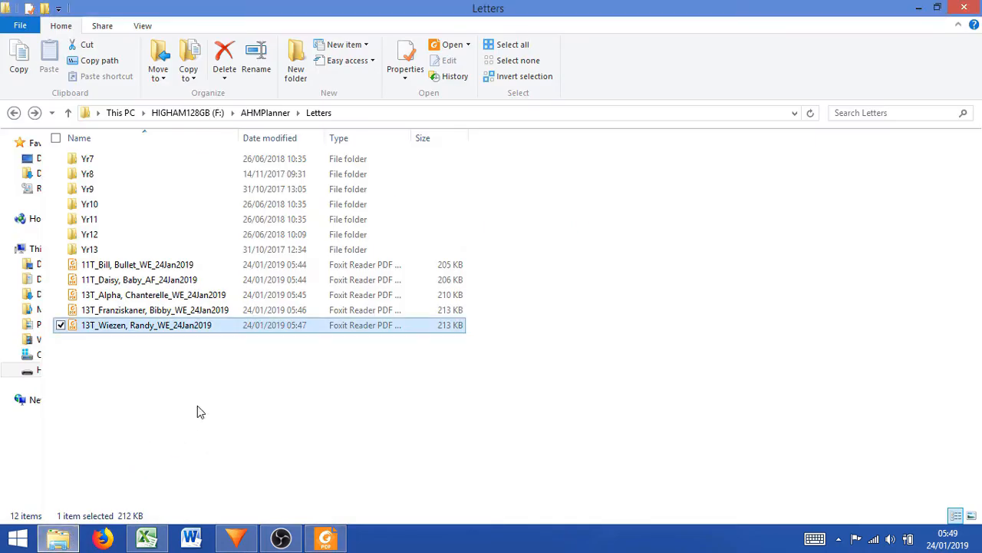
left_click_drag(206, 364, 117, 271)
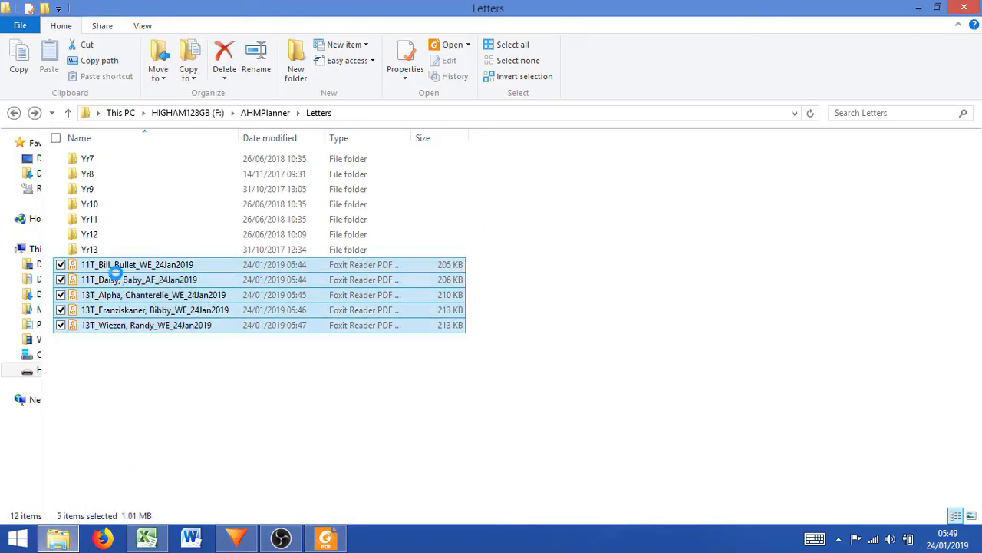
right_click(161, 313)
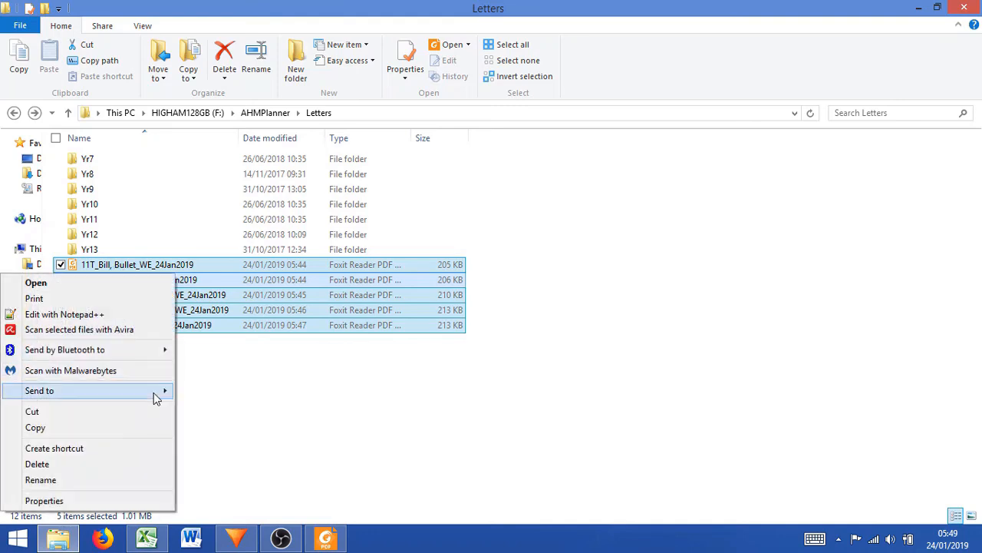
mouse_move(163, 392)
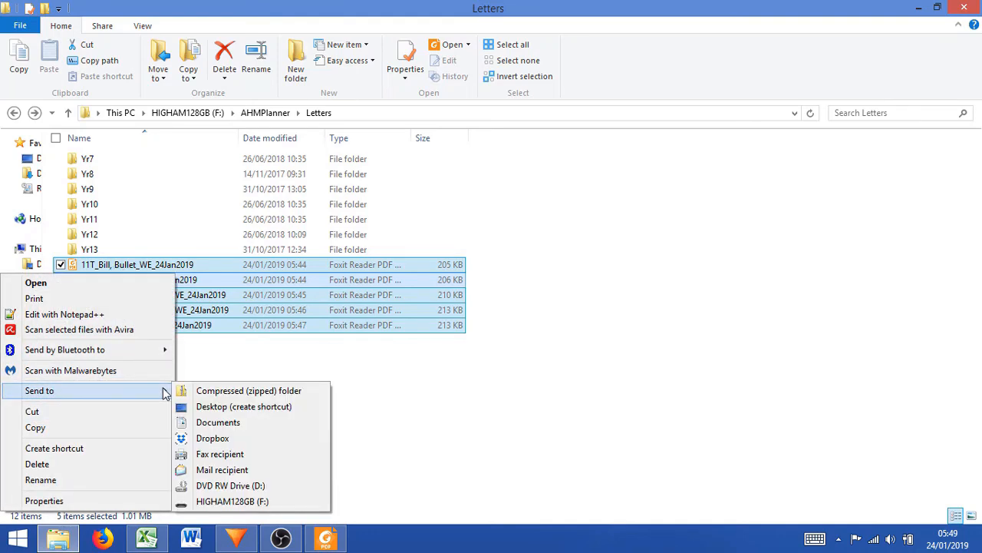